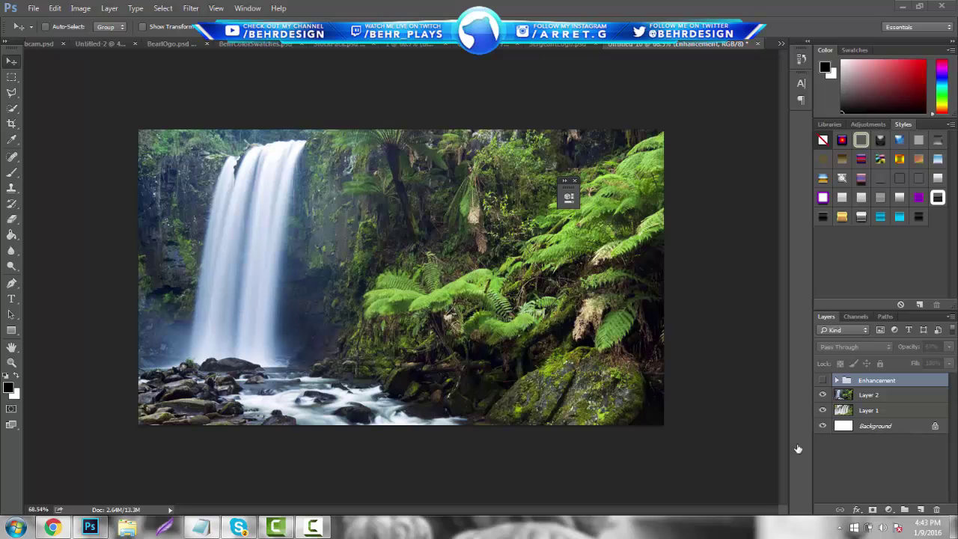
# Zoom the waterfall photo in, then back out to about 81%, with the Zoom tool.
pyautogui.click(12, 364)
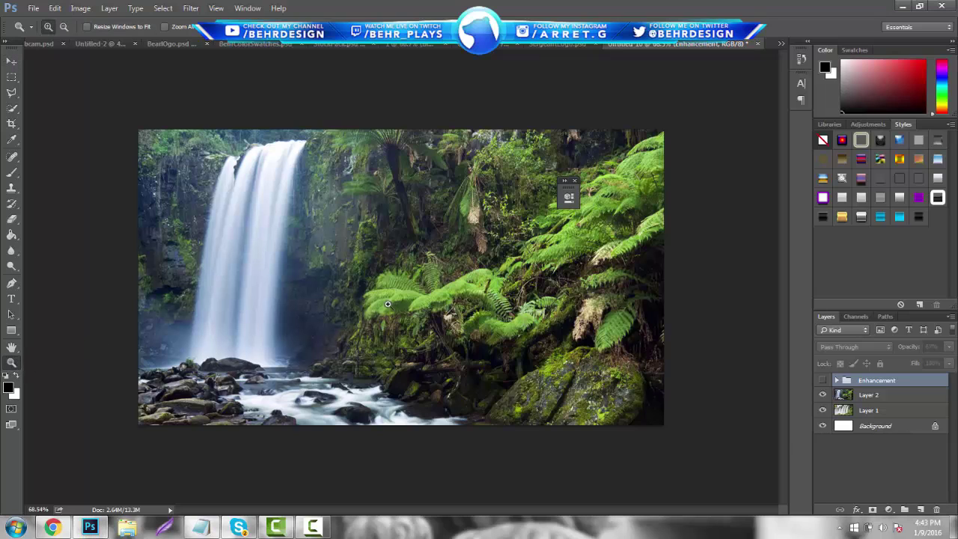
pyautogui.moveTo(438, 272); pyautogui.dragTo(450, 271)
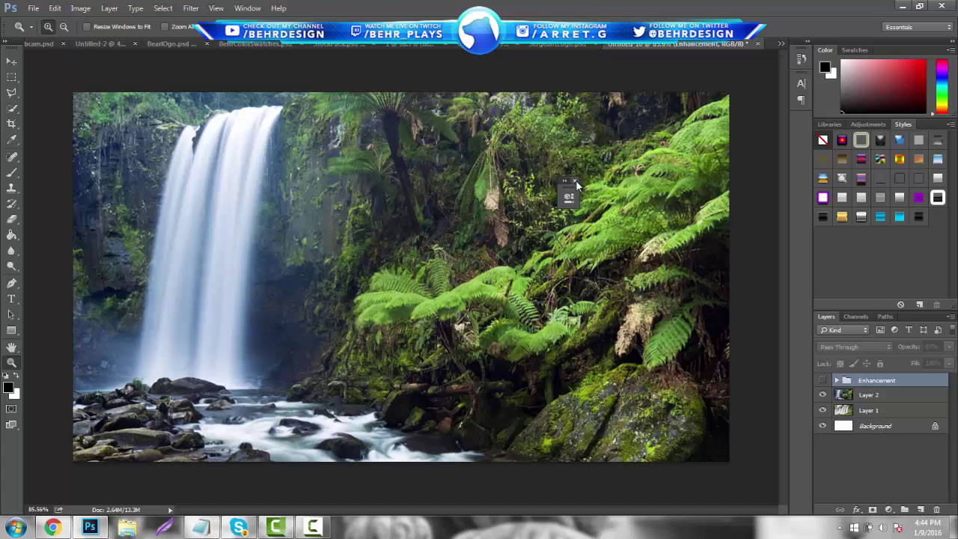
pyautogui.moveTo(614, 277)
pyautogui.mouseDown()
pyautogui.moveTo(595, 276)
pyautogui.moveTo(604, 274)
pyautogui.mouseUp()
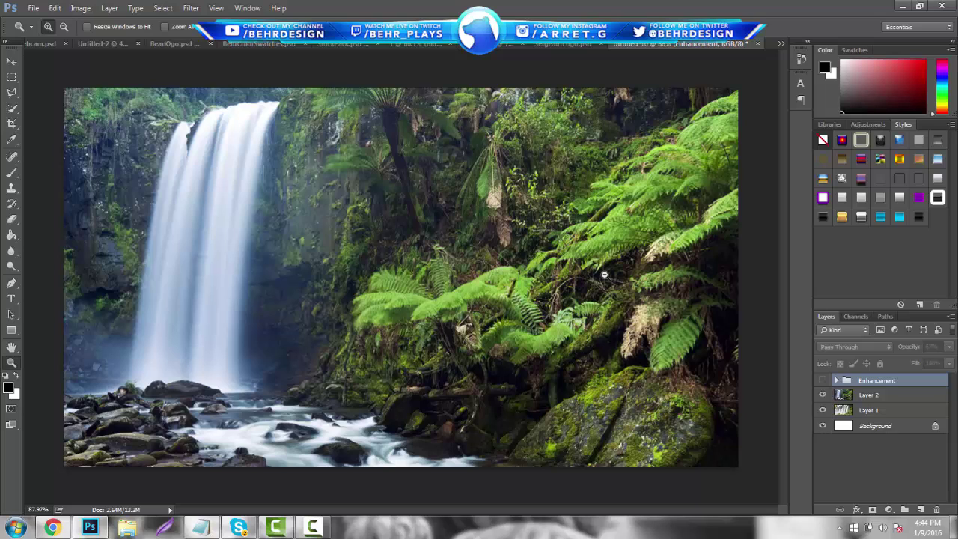
pyautogui.moveTo(476, 261)
pyautogui.mouseDown()
pyautogui.moveTo(452, 262)
pyautogui.moveTo(463, 262)
pyautogui.mouseUp()
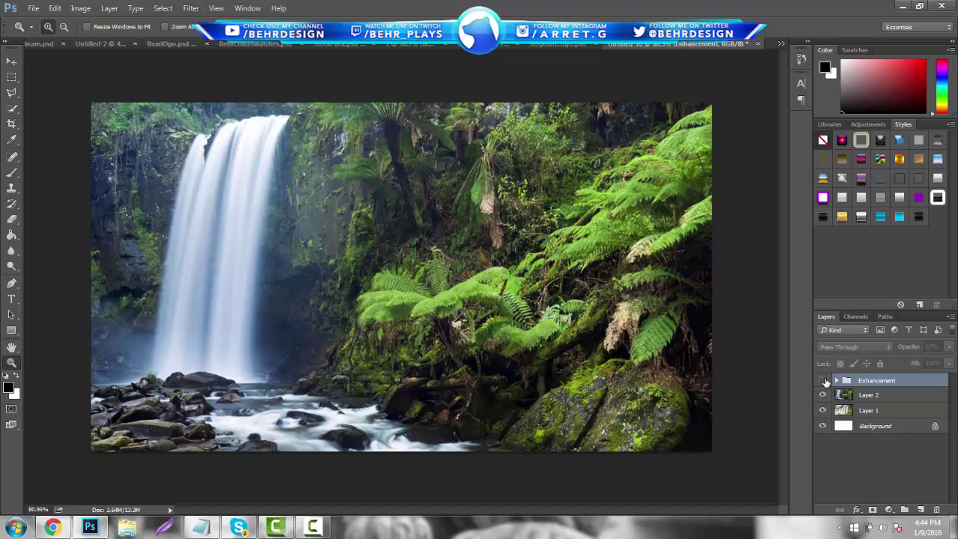
# Toggle the Enhancement group on and off to compare, dismissing the Windows colour-scheme prompt.
pyautogui.click(824, 381)
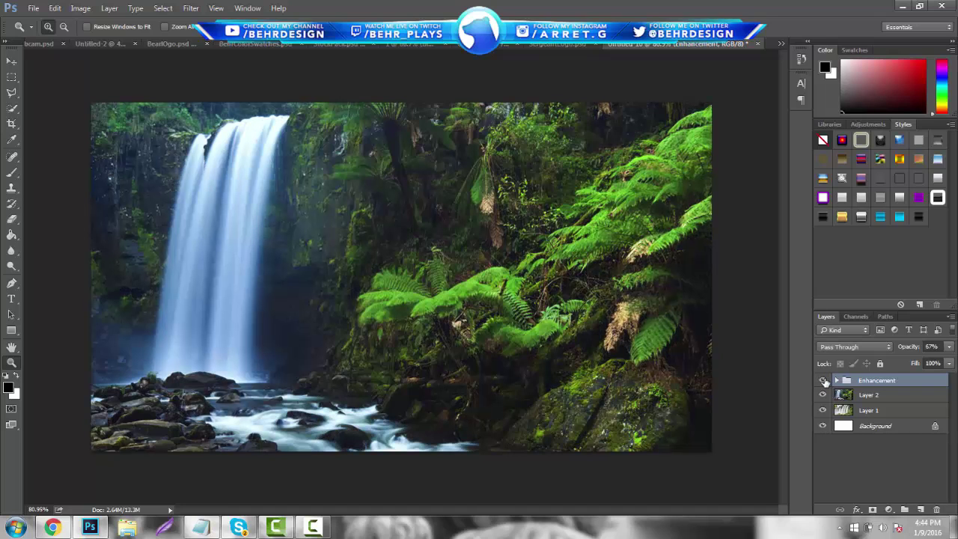
pyautogui.click(824, 381)
pyautogui.click(824, 381)
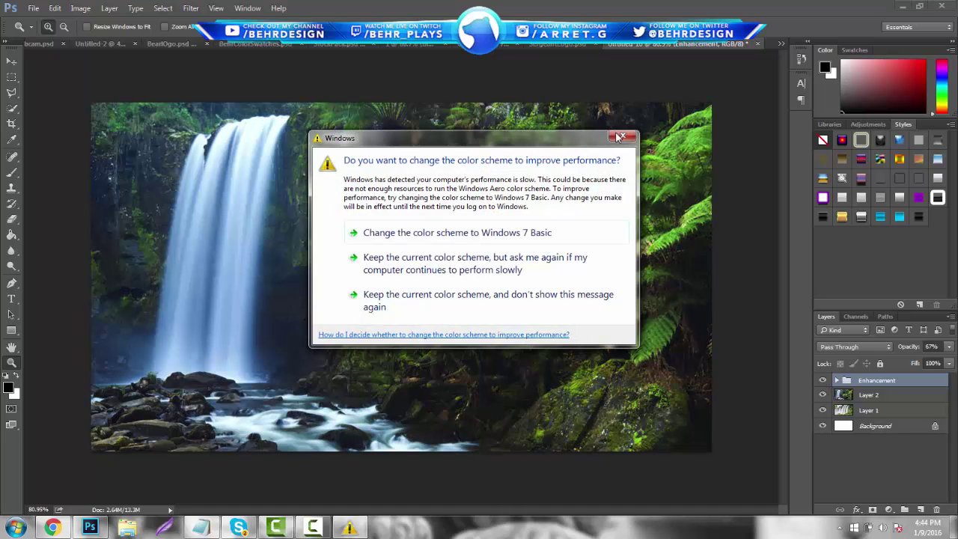
pyautogui.click(619, 137)
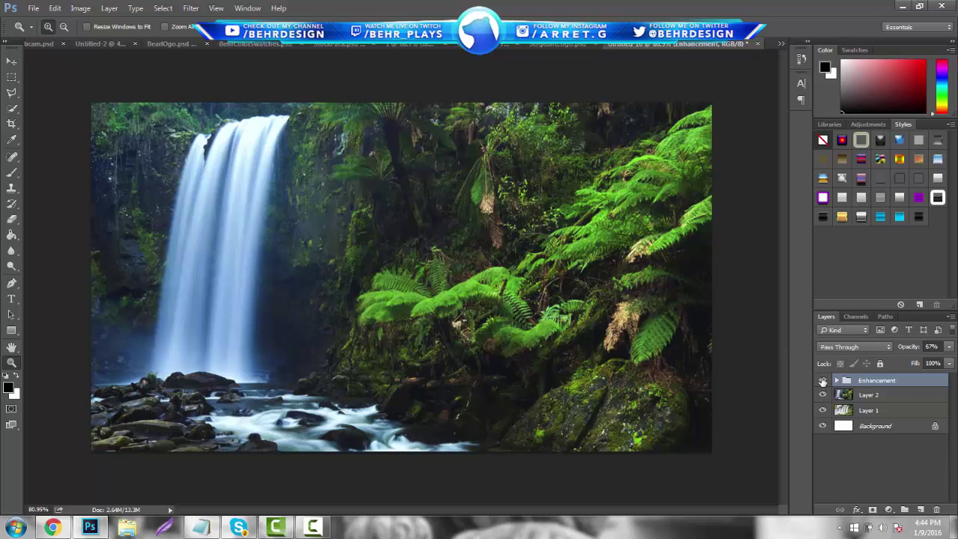
pyautogui.click(823, 381)
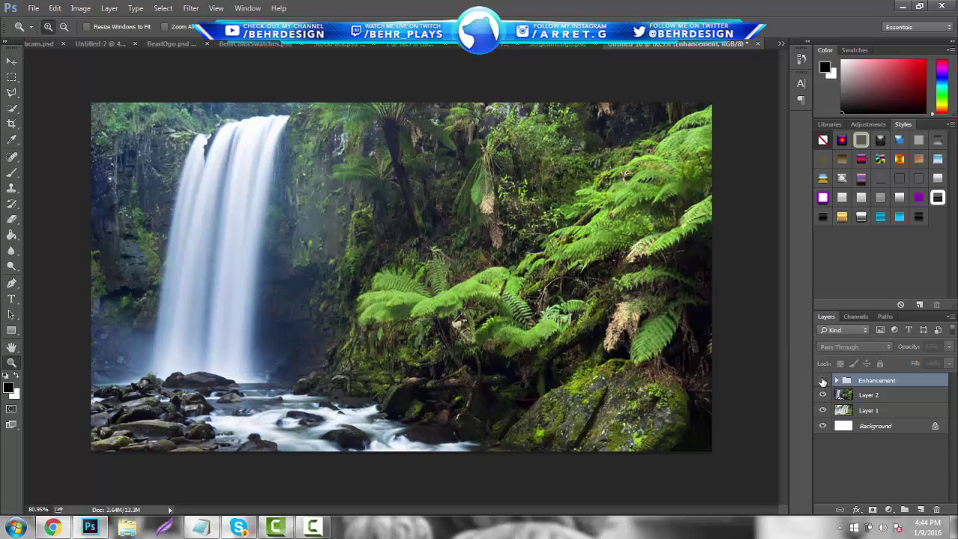
pyautogui.click(822, 381)
pyautogui.click(823, 381)
# Compare Layer 1's image against Layer 2, hide the Enhancement group, and select Layer 1.
pyautogui.click(823, 395)
pyautogui.click(822, 381)
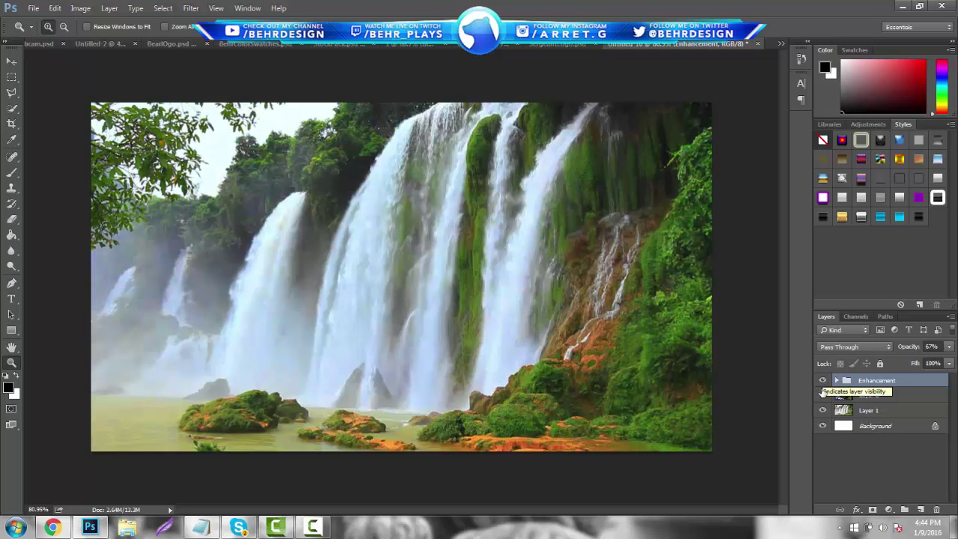
pyautogui.click(823, 395)
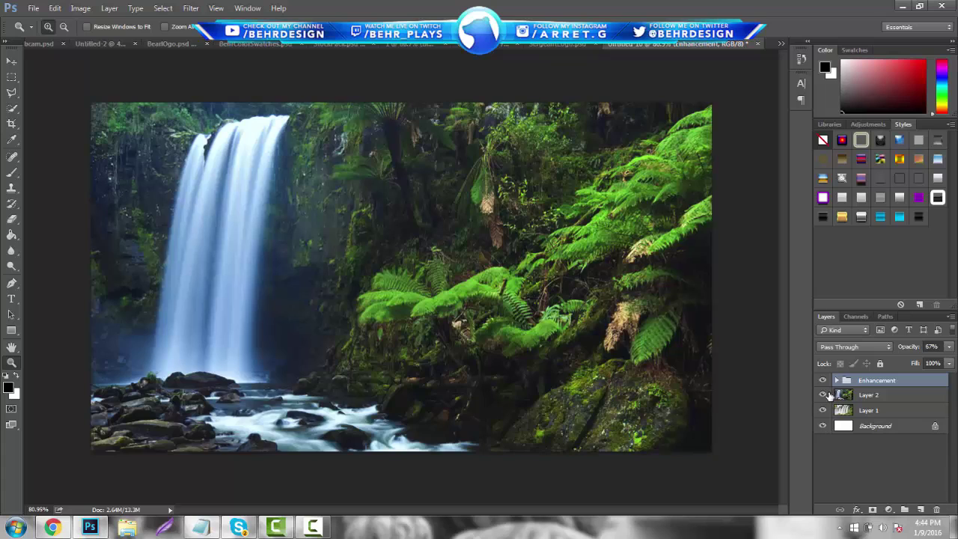
pyautogui.click(823, 381)
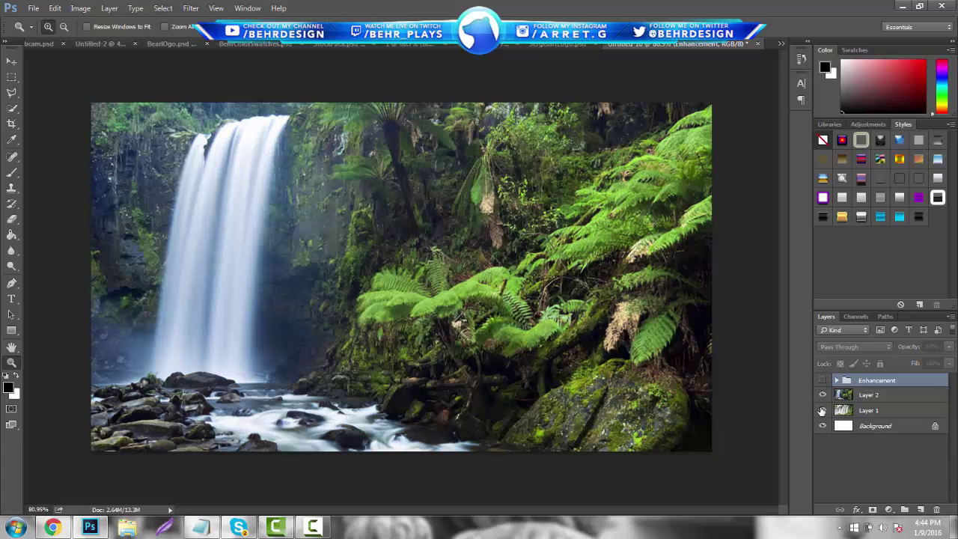
pyautogui.click(852, 410)
pyautogui.click(936, 509)
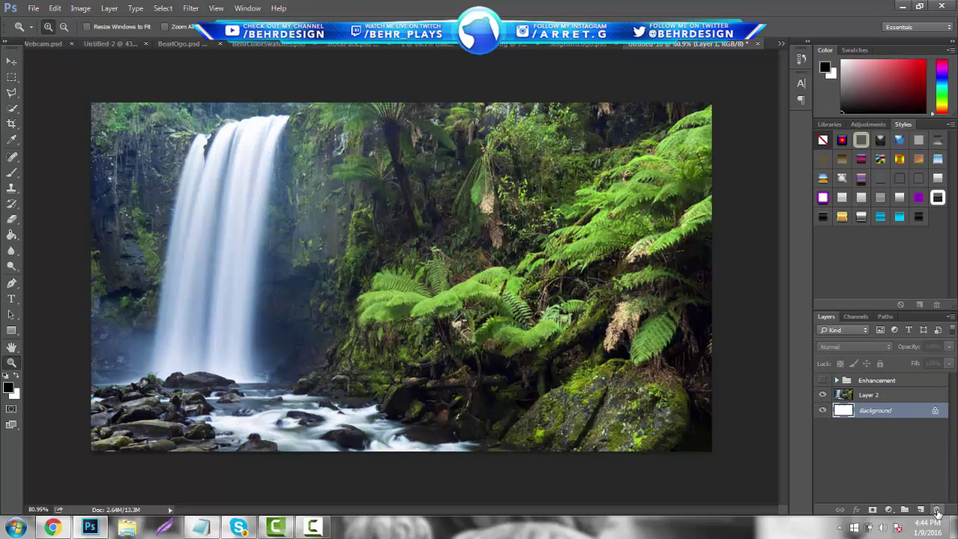
pyautogui.click(822, 381)
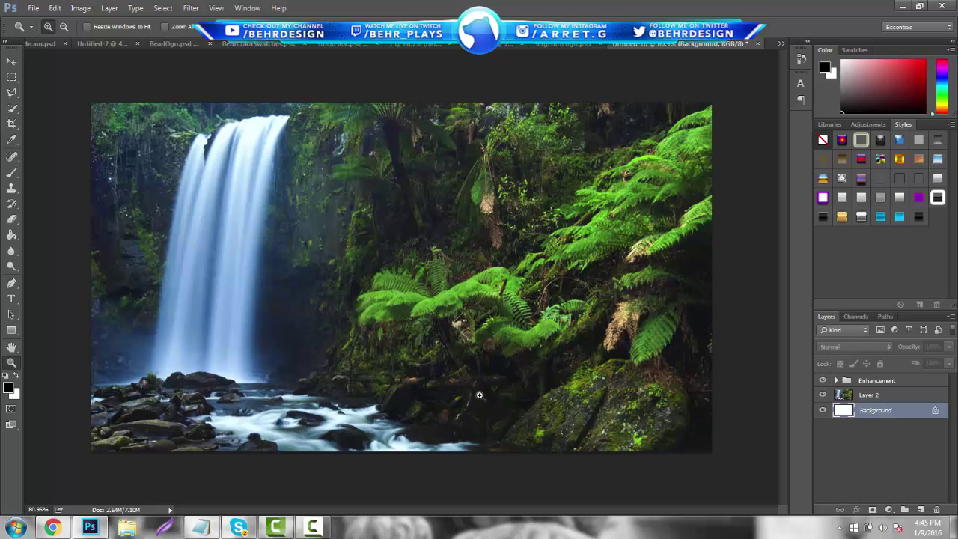
pyautogui.scroll(-5, 591, 403)
pyautogui.scroll(6, 590, 403)
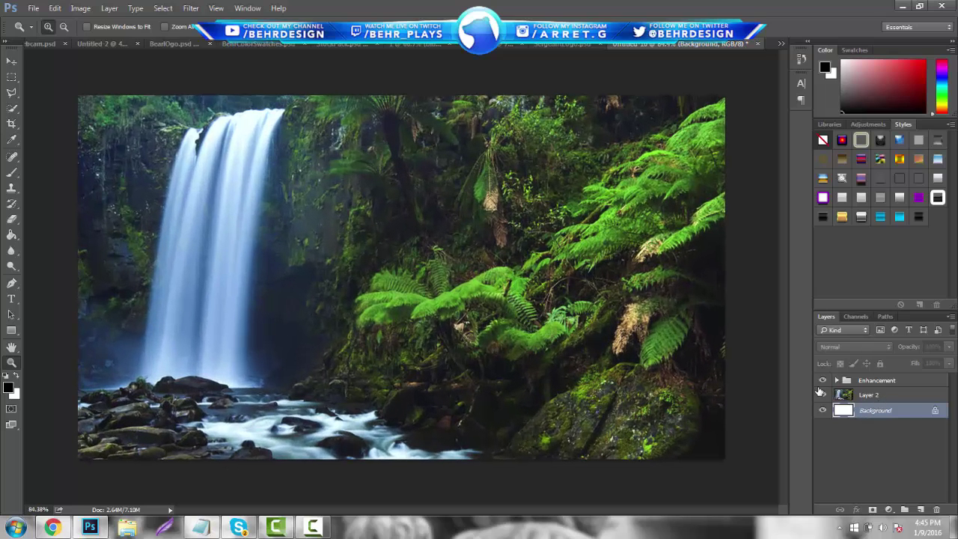
pyautogui.click(823, 380)
pyautogui.click(879, 396)
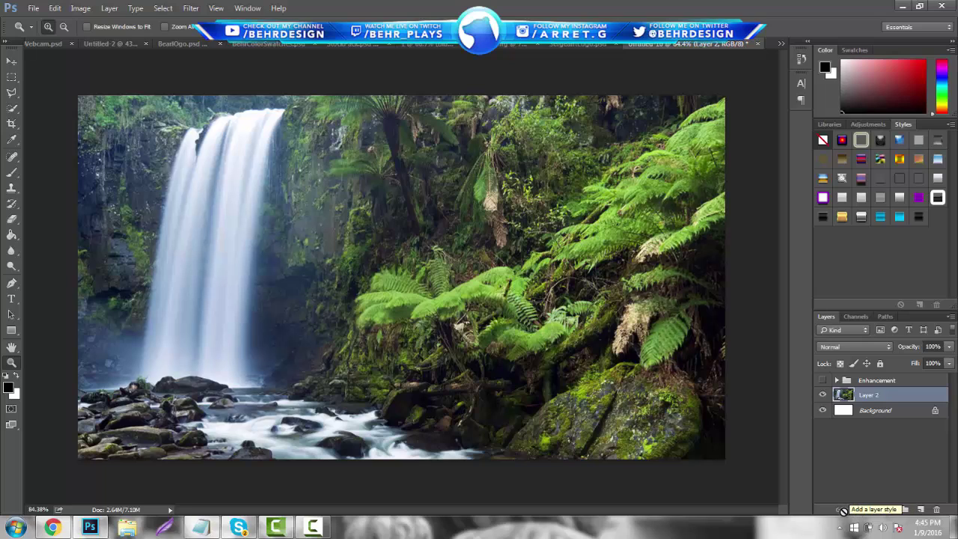
# Add a Hue/Saturation layer above Layer 2 with Saturation +20 and Lightness +2.
pyautogui.click(862, 445)
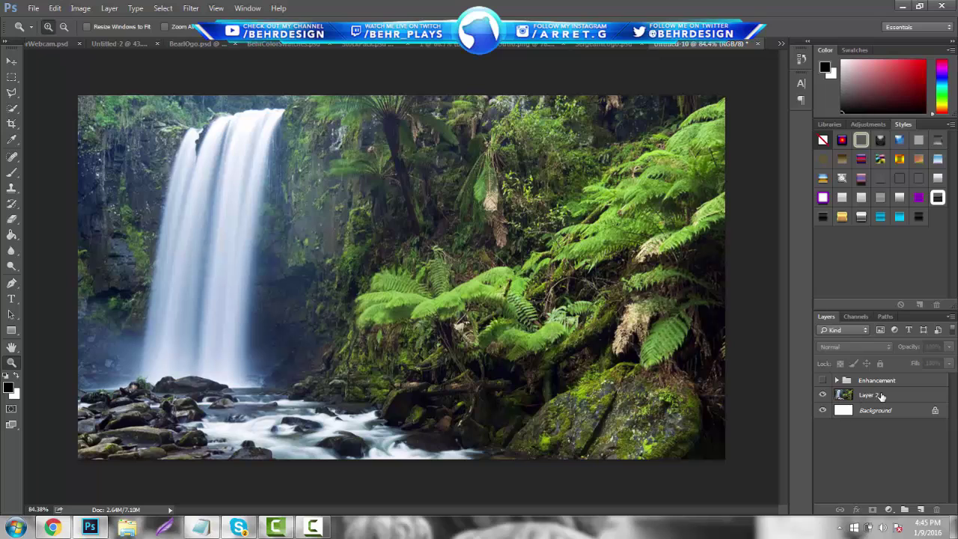
pyautogui.click(878, 395)
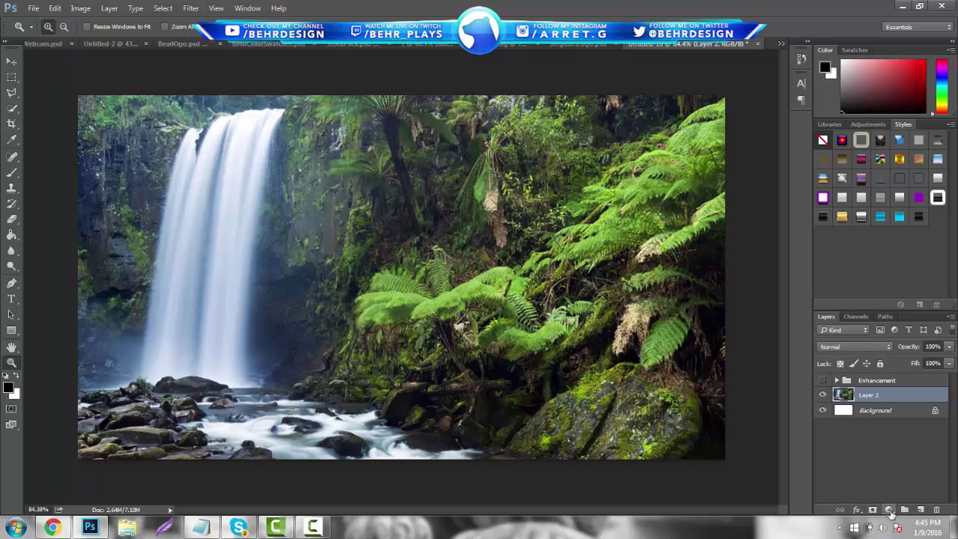
pyautogui.click(889, 510)
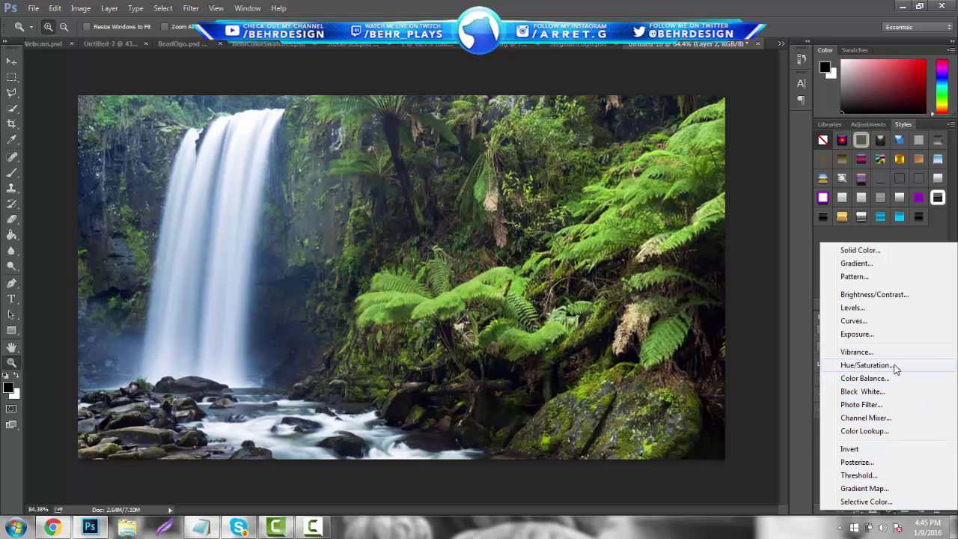
pyautogui.click(895, 365)
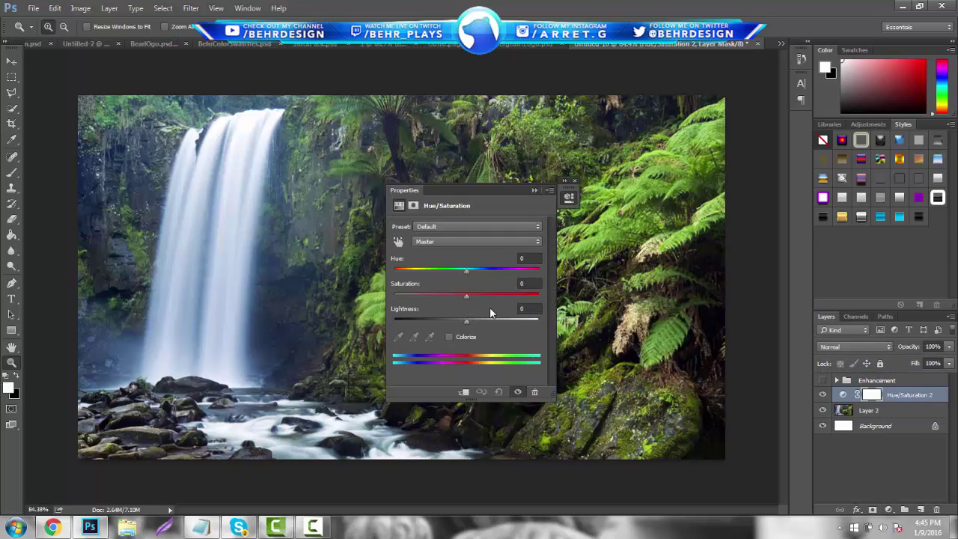
pyautogui.moveTo(465, 296); pyautogui.dragTo(484, 313)
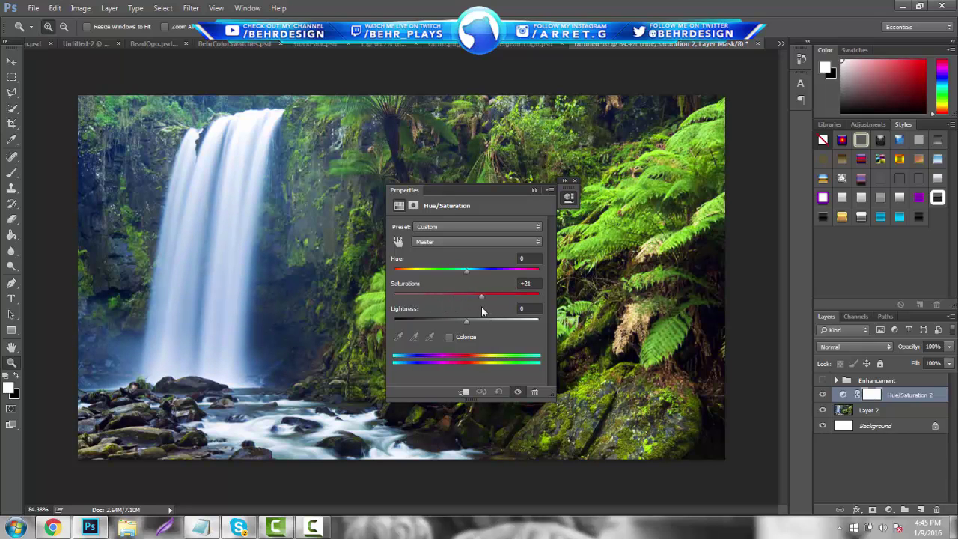
pyautogui.moveTo(481, 311)
pyautogui.mouseDown()
pyautogui.moveTo(485, 322)
pyautogui.moveTo(469, 324)
pyautogui.mouseUp()
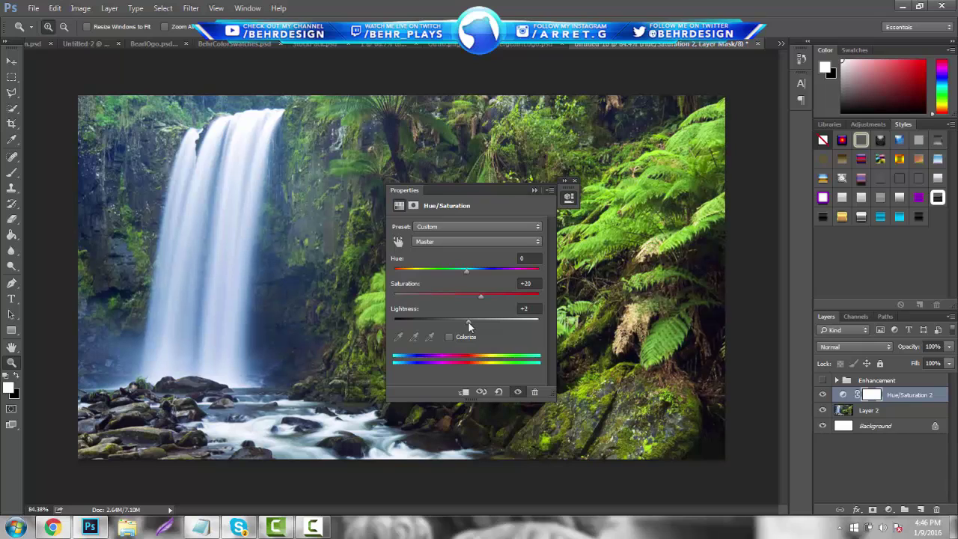
pyautogui.click(534, 189)
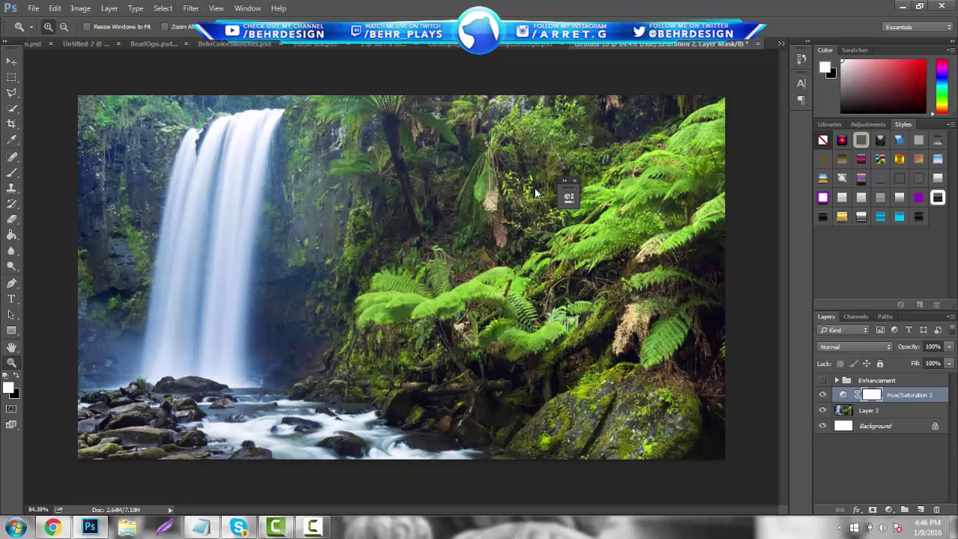
pyautogui.click(888, 510)
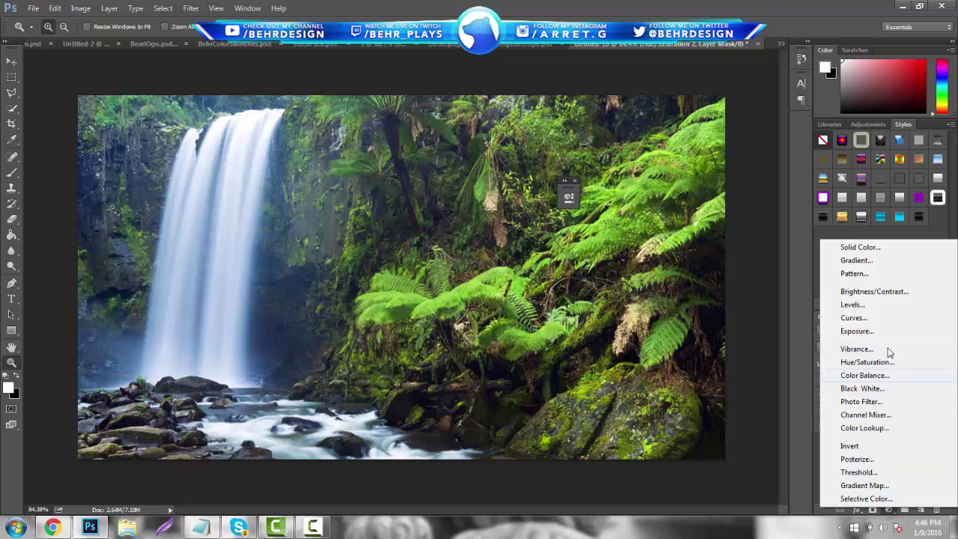
# Add an Exposure adjustment layer set to Exposure -0.06 and Gamma Correction 0.85.
pyautogui.click(857, 331)
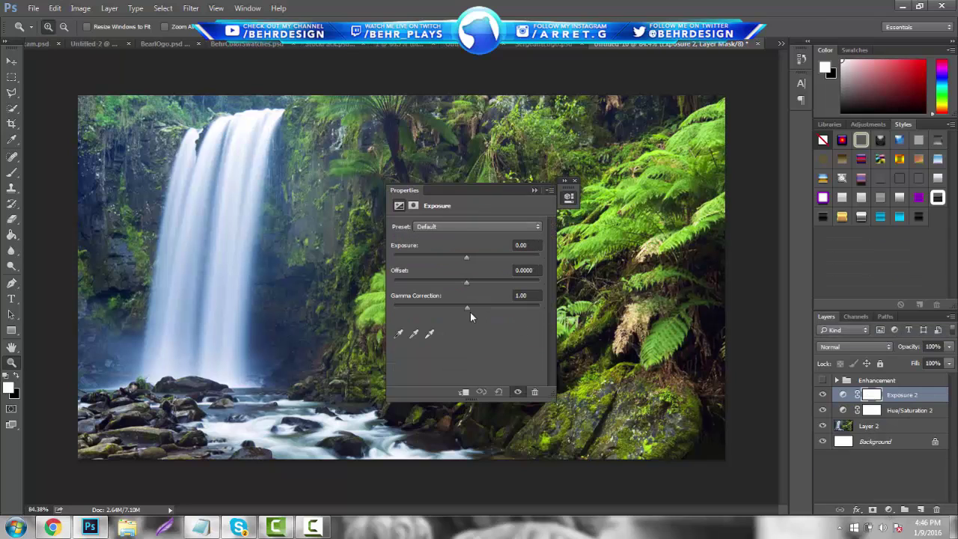
pyautogui.moveTo(468, 308); pyautogui.dragTo(476, 309)
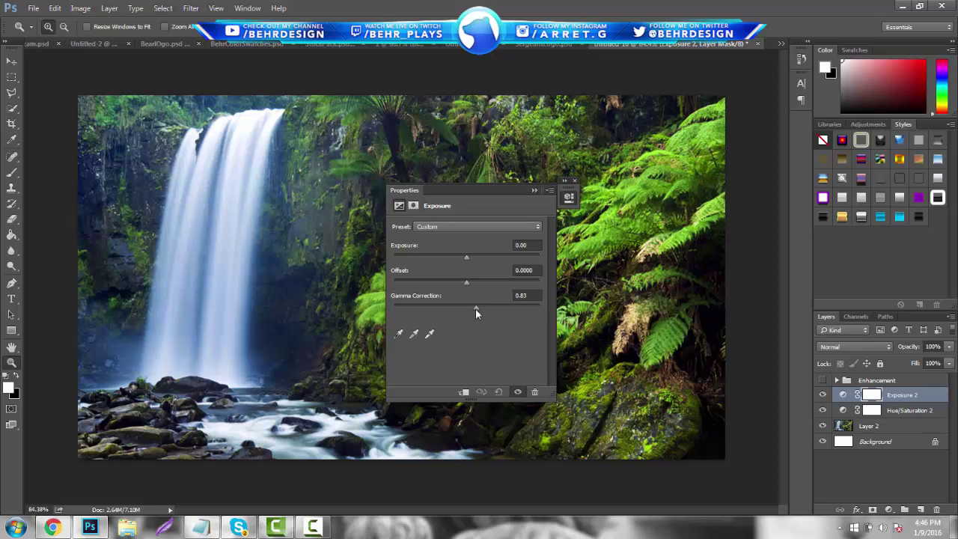
pyautogui.moveTo(475, 309); pyautogui.dragTo(474, 309)
pyautogui.moveTo(466, 282); pyautogui.dragTo(466, 283)
pyautogui.moveTo(465, 257); pyautogui.dragTo(465, 259)
pyautogui.click(534, 187)
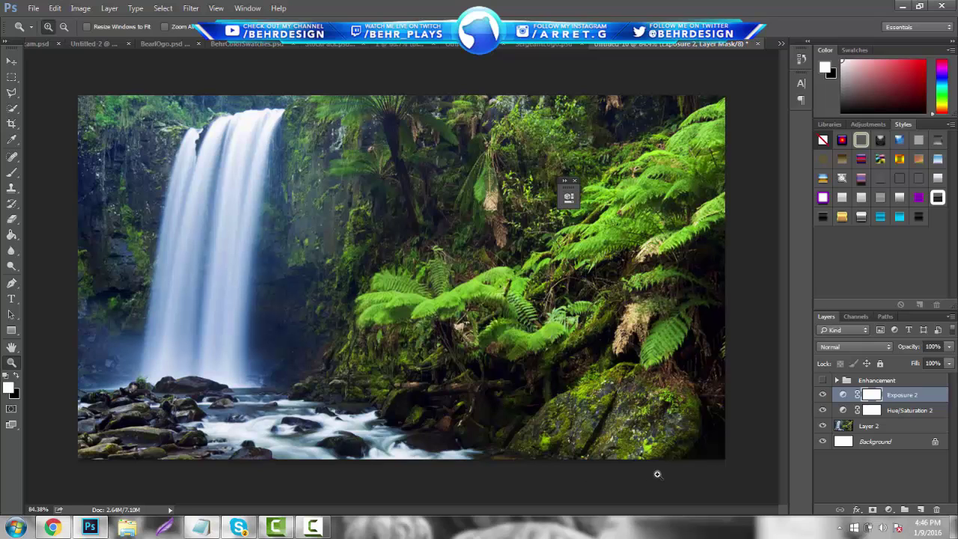
# Toggle Exposure 2 off and on to compare its effect on the photo.
pyautogui.click(823, 394)
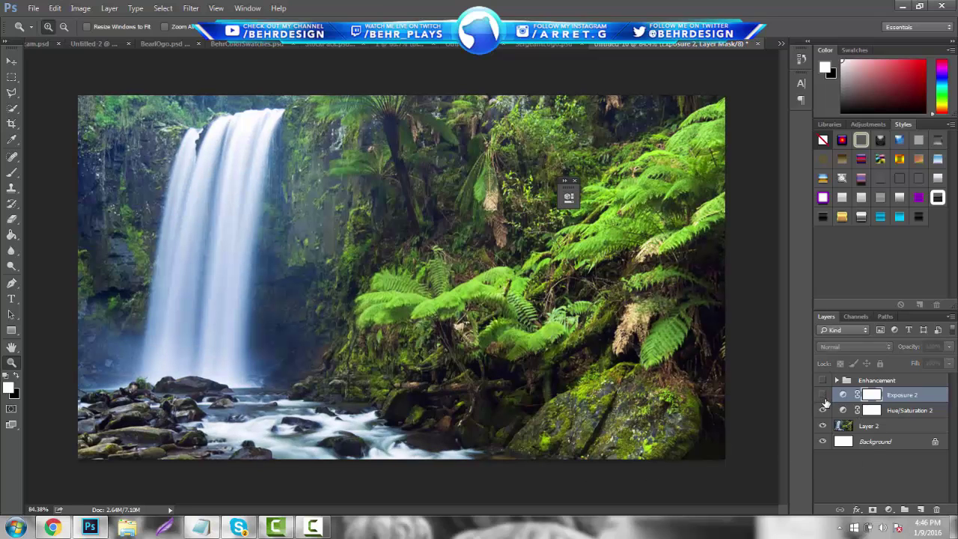
pyautogui.click(823, 394)
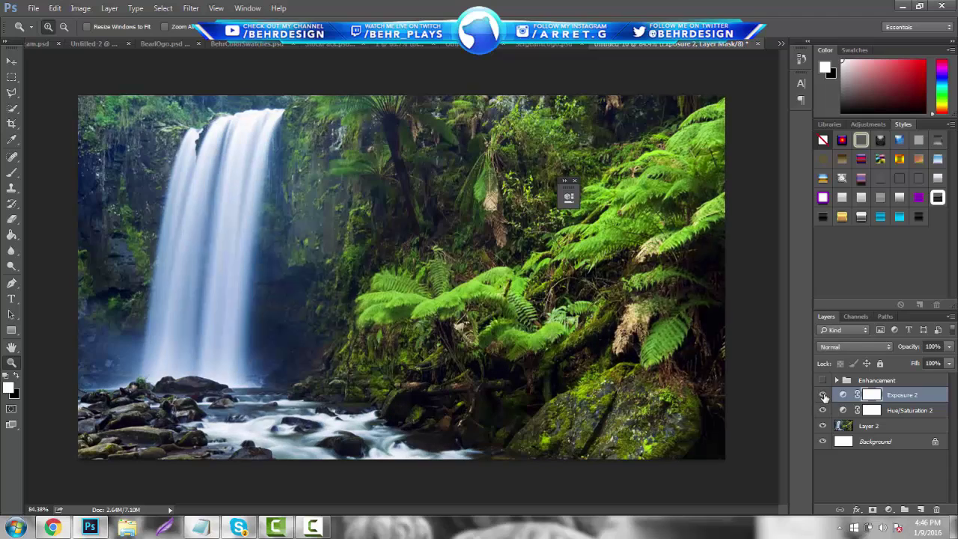
pyautogui.click(889, 509)
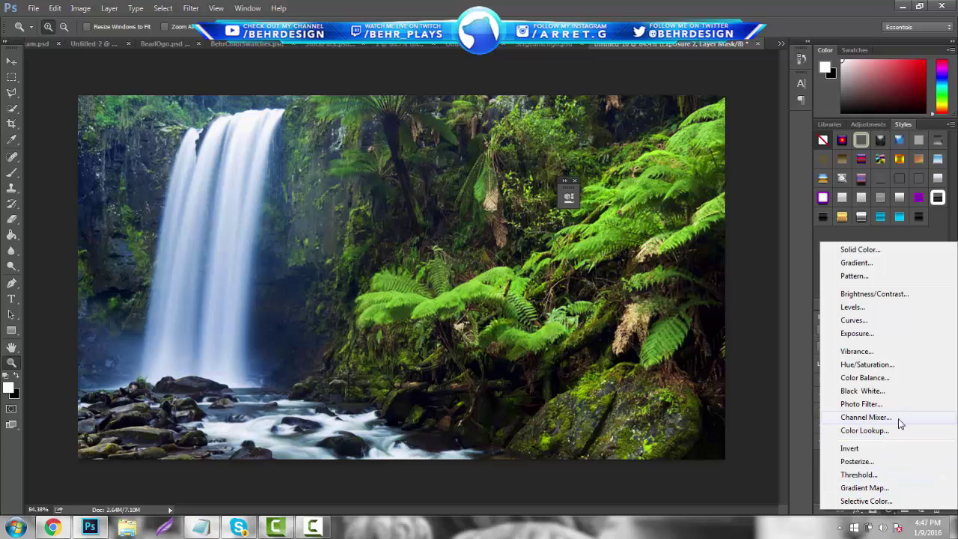
# Add a Channel Mixer layer on the Default preset with Red +131, Green -8, Blue -17.
pyautogui.click(866, 417)
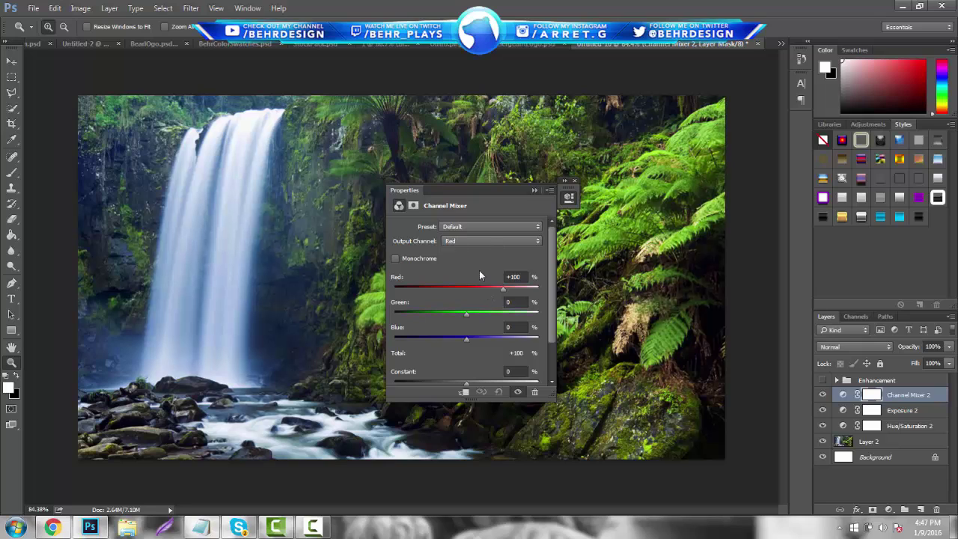
pyautogui.click(484, 243)
pyautogui.click(494, 240)
pyautogui.click(499, 229)
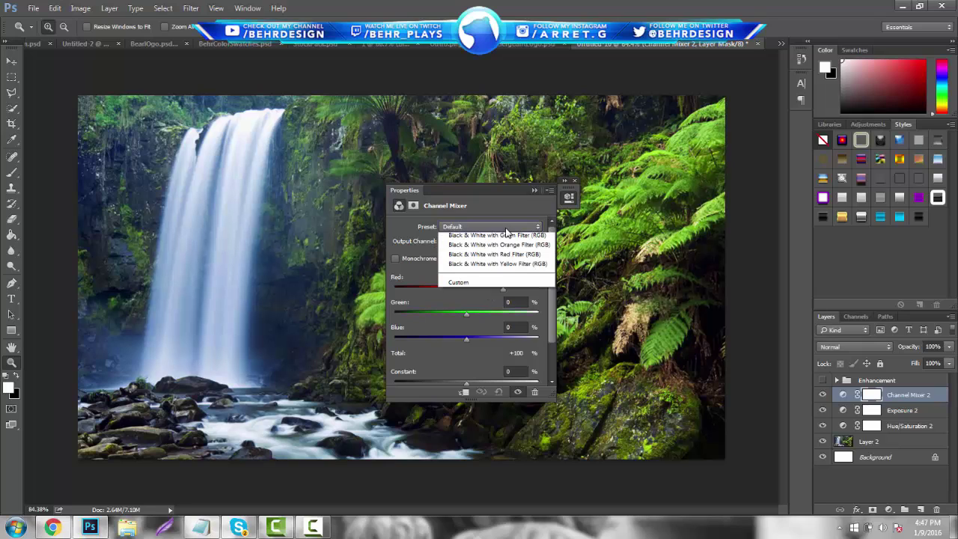
pyautogui.click(505, 227)
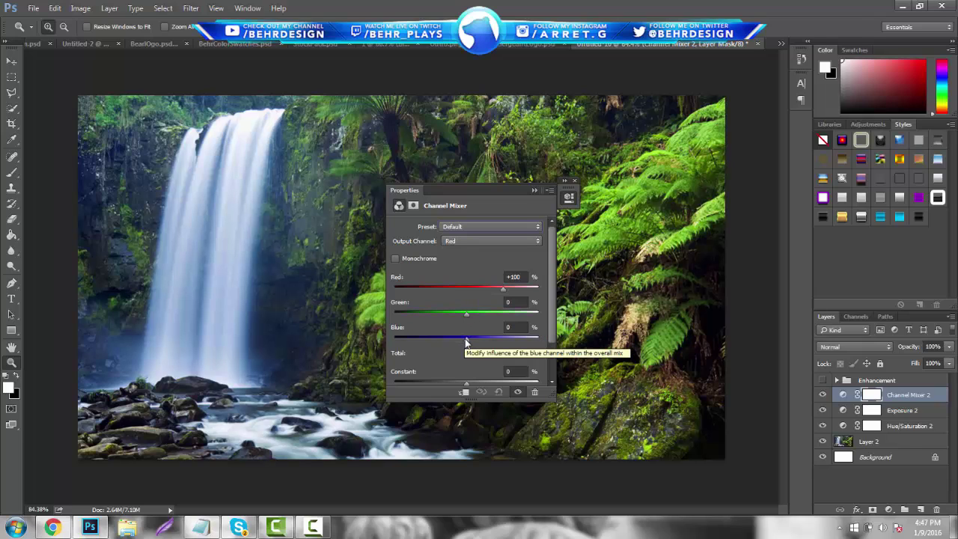
pyautogui.moveTo(466, 339); pyautogui.dragTo(460, 342)
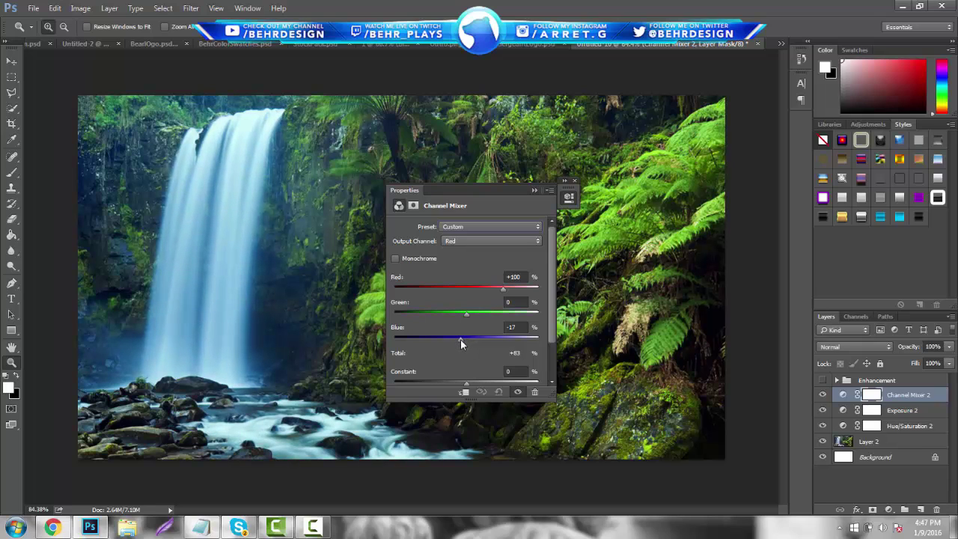
pyautogui.moveTo(468, 313); pyautogui.dragTo(463, 314)
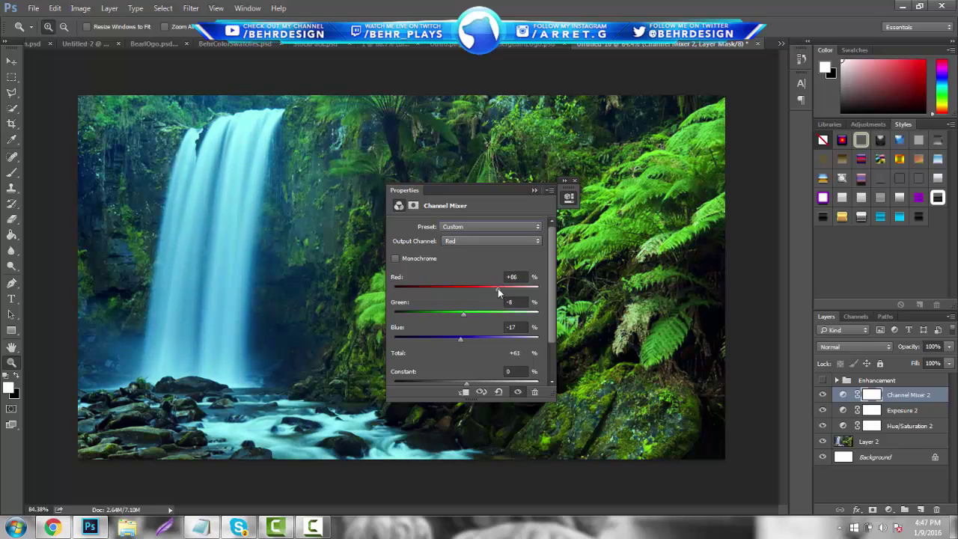
pyautogui.moveTo(497, 289); pyautogui.dragTo(514, 288)
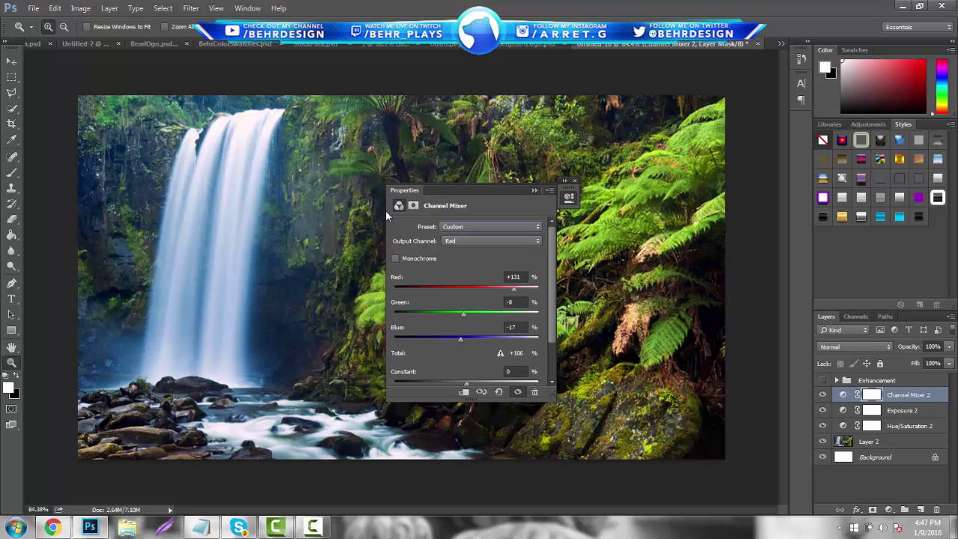
pyautogui.click(533, 192)
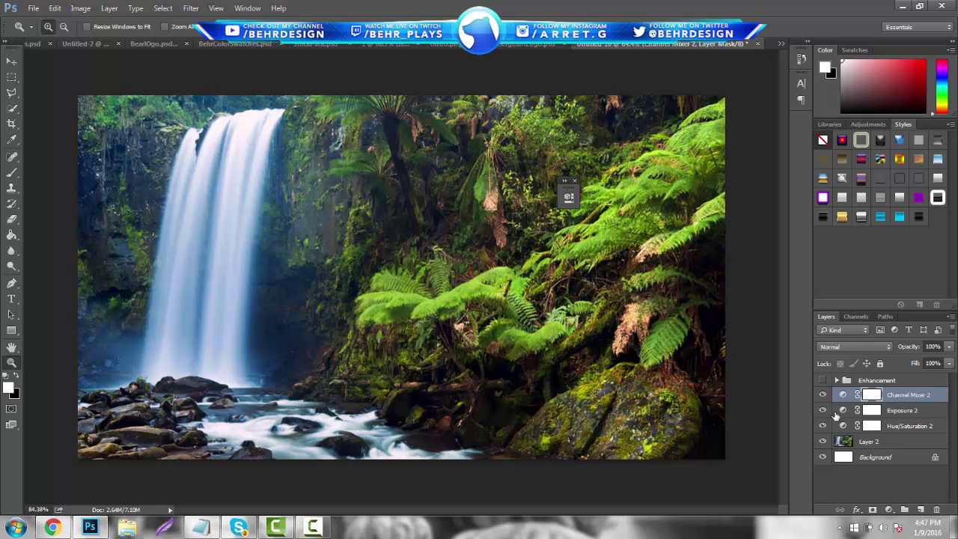
pyautogui.click(887, 509)
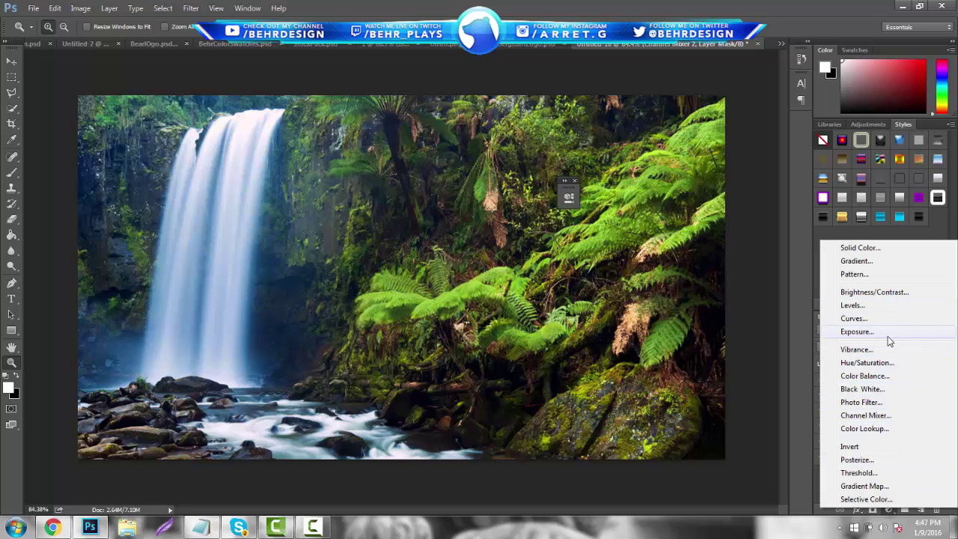
# Add a Vibrance adjustment layer with Vibrance raised to +26.
pyautogui.click(860, 349)
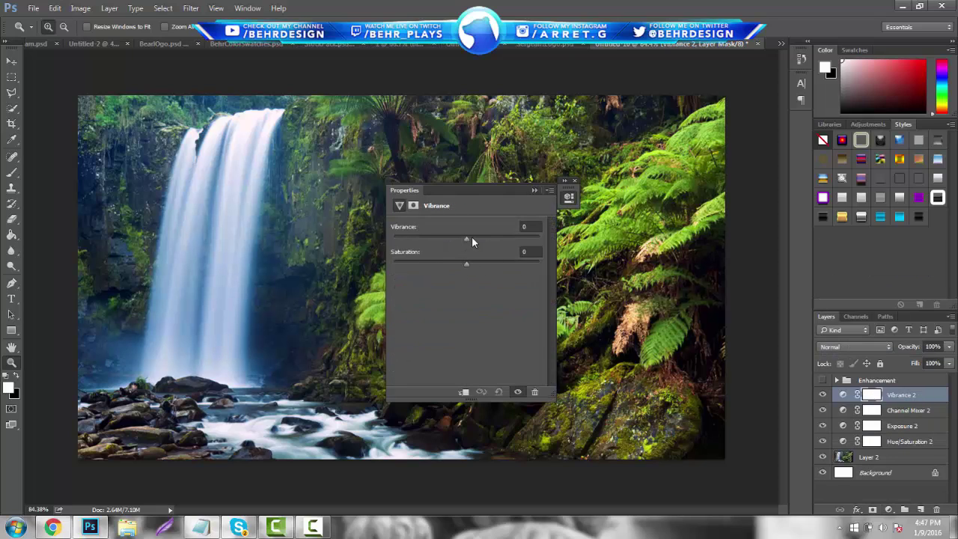
pyautogui.moveTo(465, 237); pyautogui.dragTo(485, 240)
pyautogui.click(532, 191)
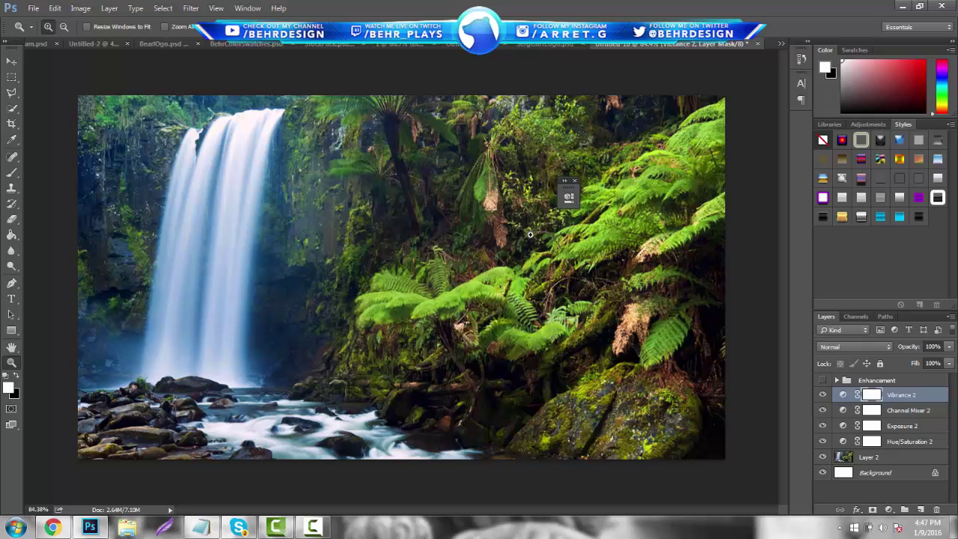
pyautogui.click(888, 510)
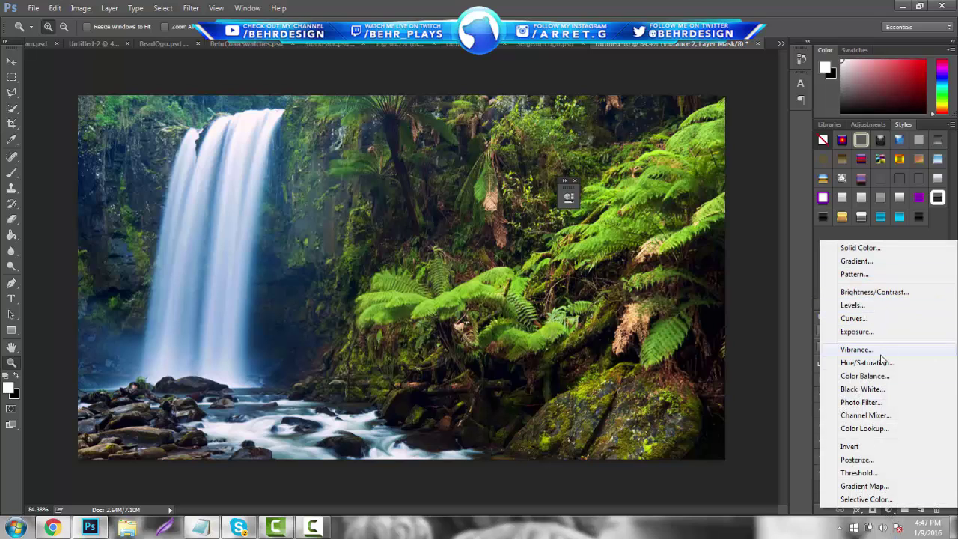
# Add a Curves layer bending the RGB curve to brighten highlights and deepen shadows.
pyautogui.click(854, 319)
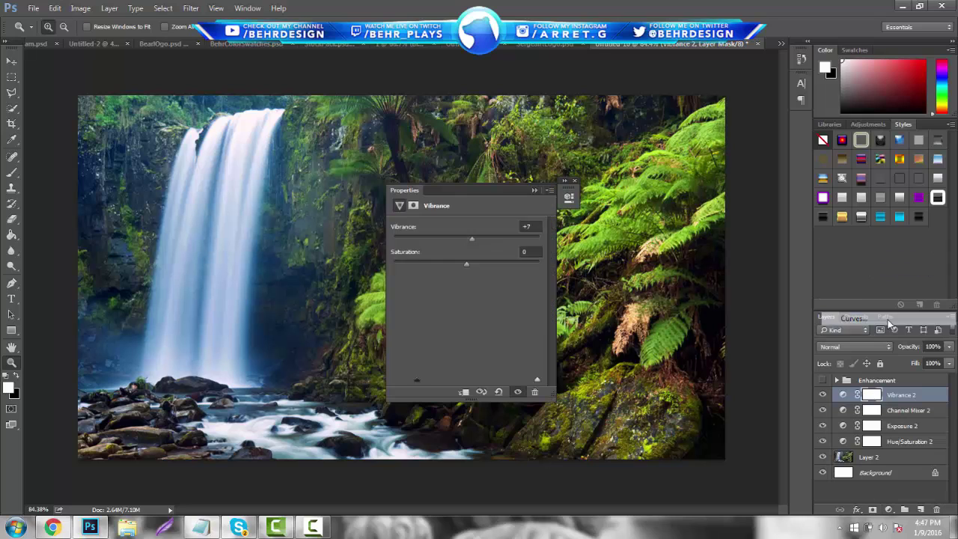
pyautogui.click(525, 270)
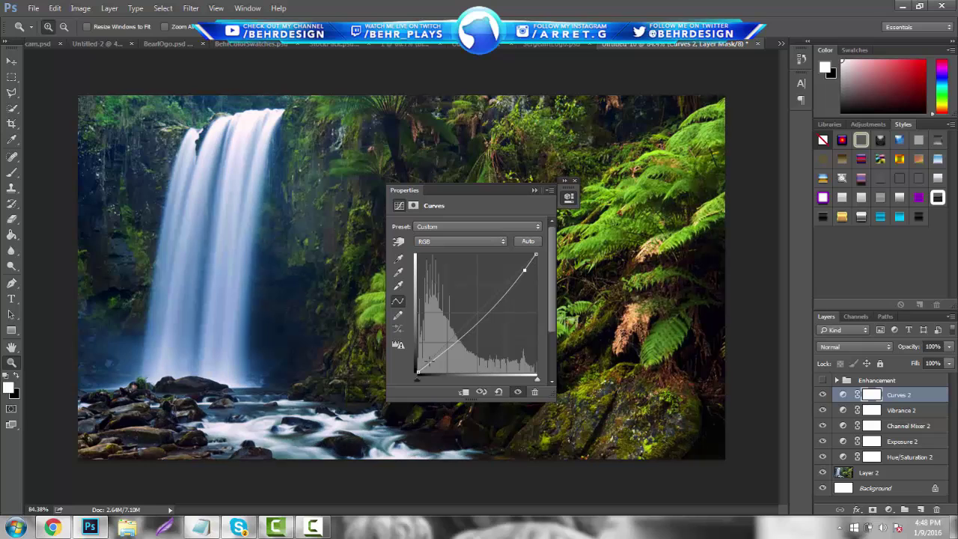
pyautogui.moveTo(430, 363); pyautogui.dragTo(425, 364)
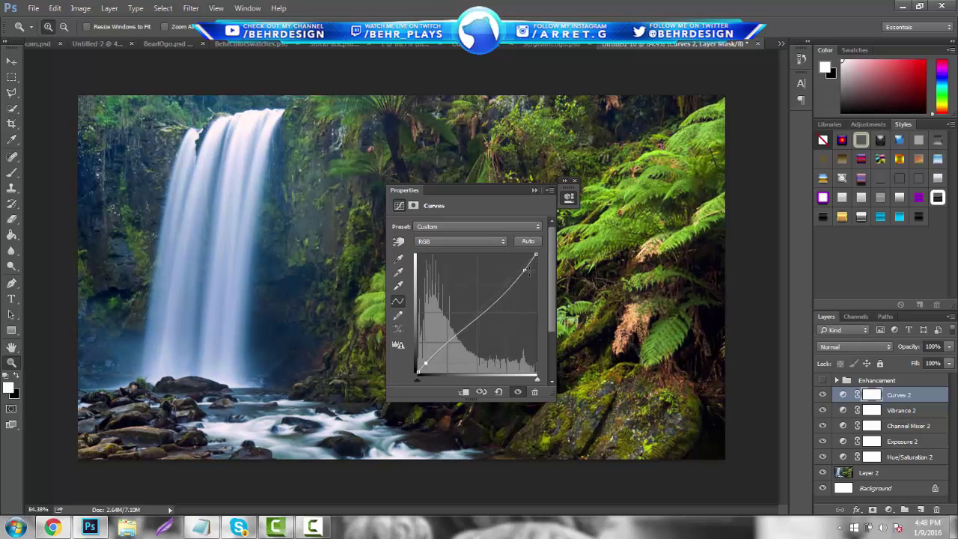
pyautogui.click(534, 190)
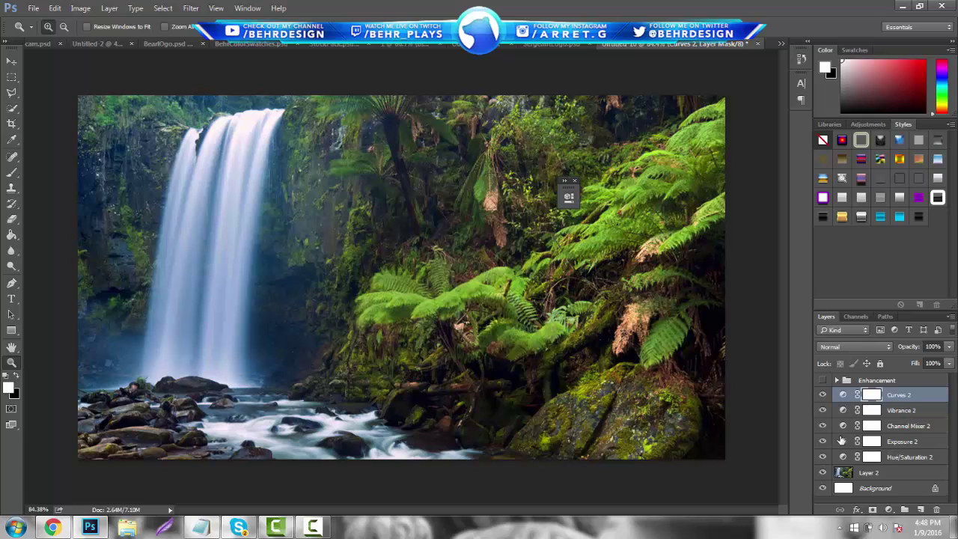
pyautogui.keyDown('shift'); pyautogui.click(903, 458); pyautogui.keyUp('shift')
# Group the five selected adjustment layers with Ctrl+G and name the group EnhancementsYT.
pyautogui.hotkey('ctrl', 'g')
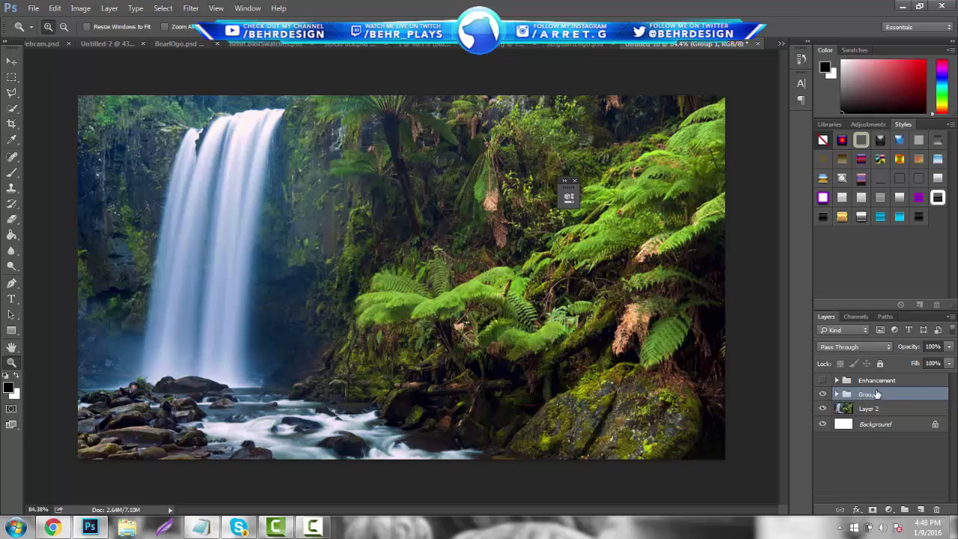
pyautogui.doubleClick(875, 394)
pyautogui.write('E')
pyautogui.press('BackSpace')
pyautogui.write('nhancementsYT')
pyautogui.press('Return')
# Compare the Enhancement and EnhancementsYT groups, leaving both hidden and Layer 2 selected.
pyautogui.click(887, 381)
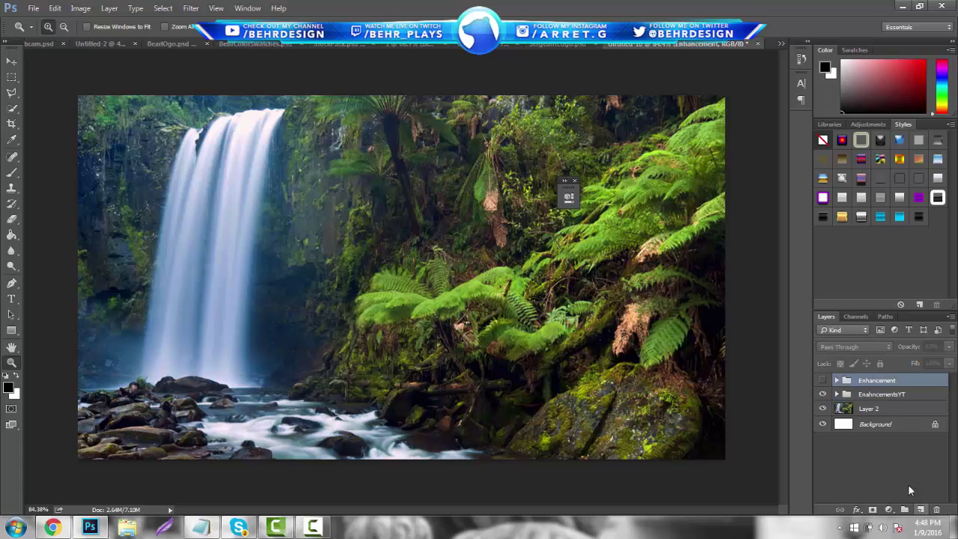
pyautogui.click(822, 380)
pyautogui.click(823, 394)
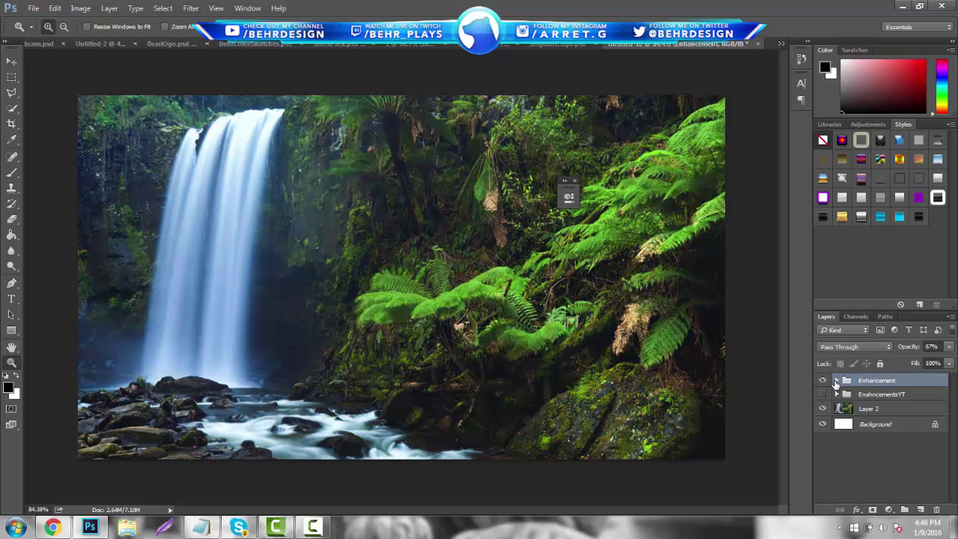
pyautogui.click(836, 380)
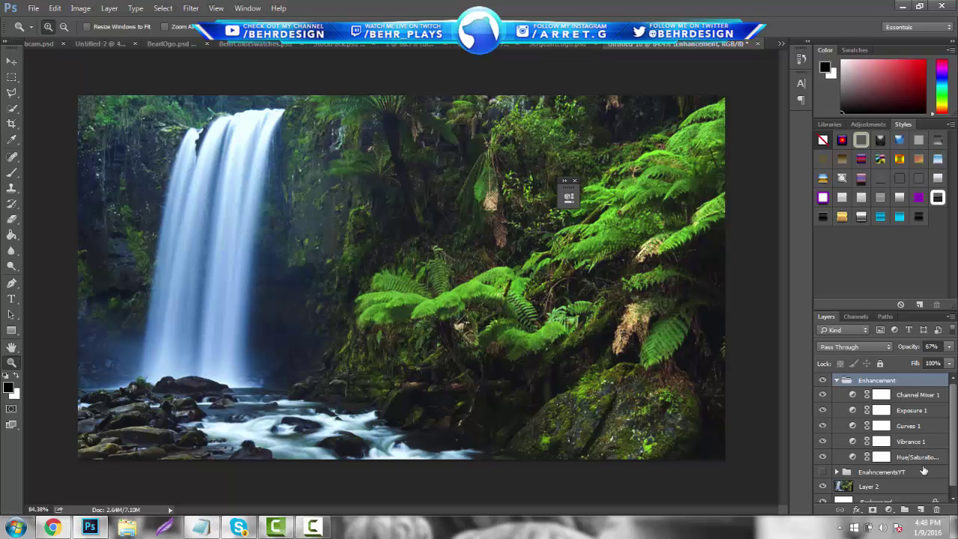
pyautogui.click(836, 381)
pyautogui.click(823, 381)
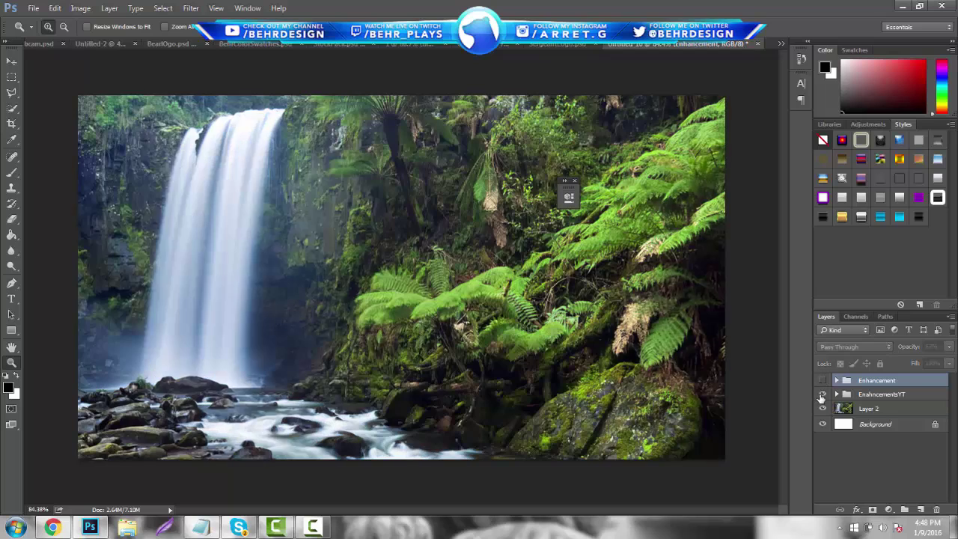
pyautogui.click(823, 394)
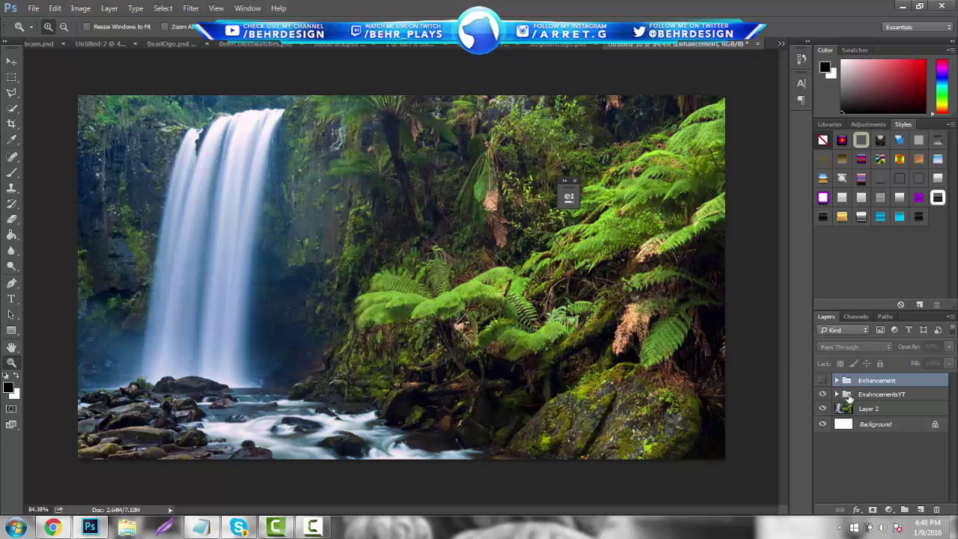
pyautogui.click(822, 395)
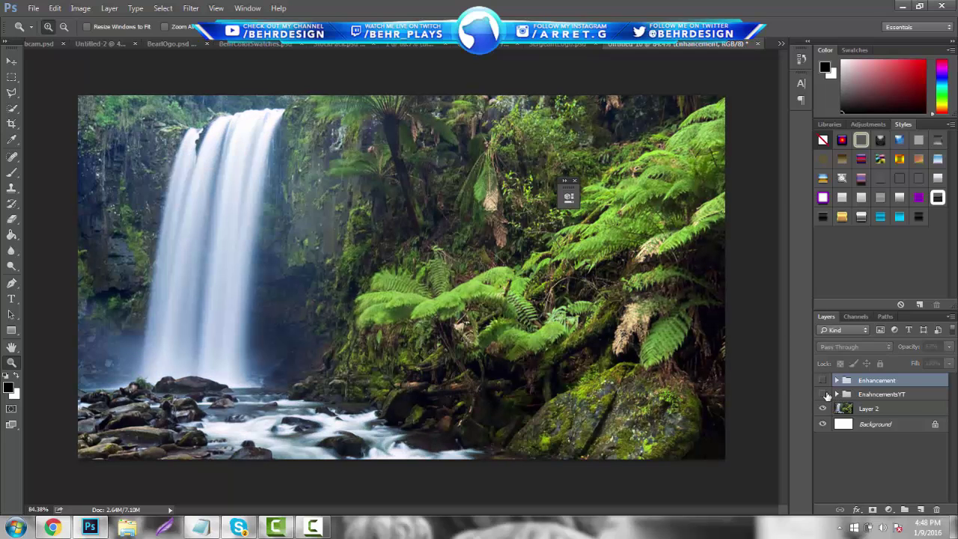
pyautogui.click(892, 410)
pyautogui.click(889, 510)
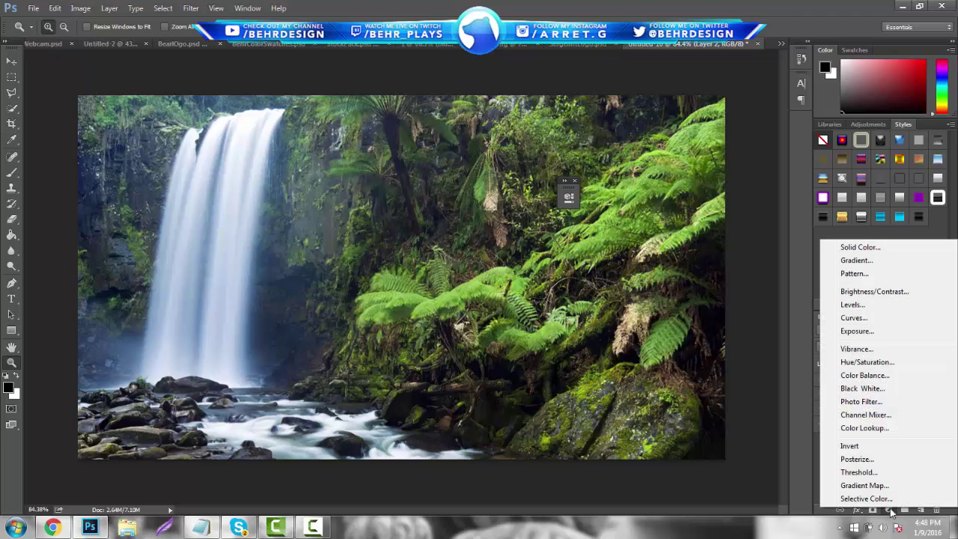
# Add a Gradient Fill layer using the black-and-white gradient preset.
pyautogui.click(897, 262)
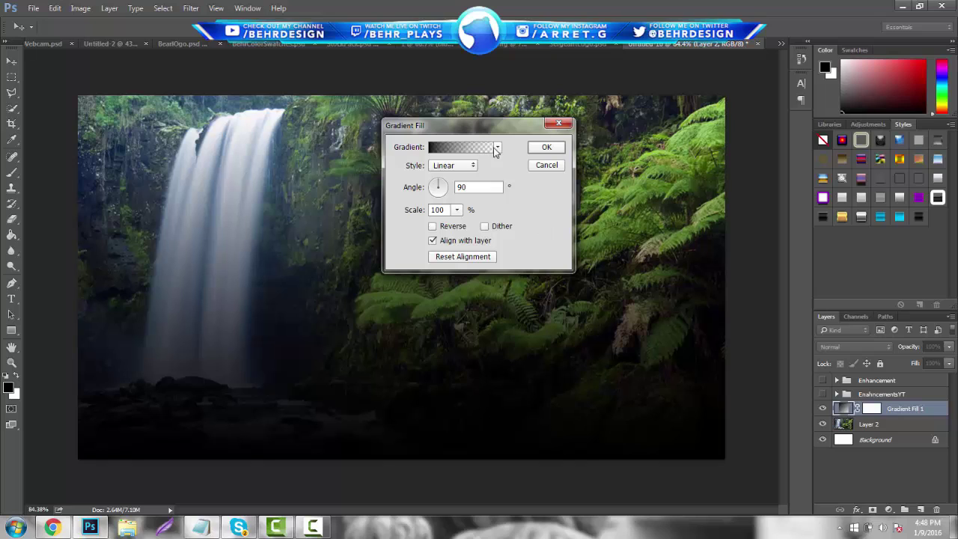
pyautogui.click(496, 147)
pyautogui.click(410, 174)
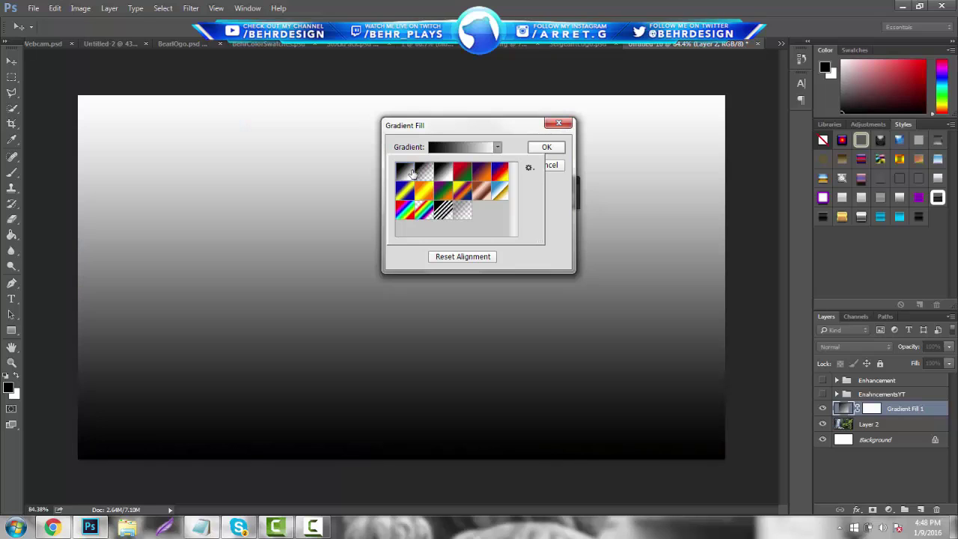
pyautogui.click(536, 154)
pyautogui.click(546, 147)
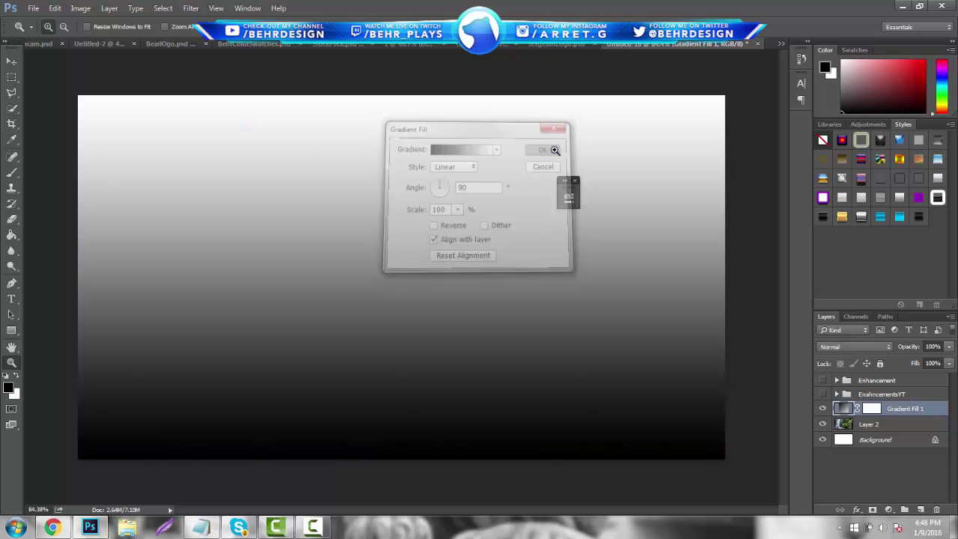
# Blend the gradient fill in Overlay mode at 50% opacity and toggle it to compare.
pyautogui.click(870, 346)
pyautogui.click(853, 228)
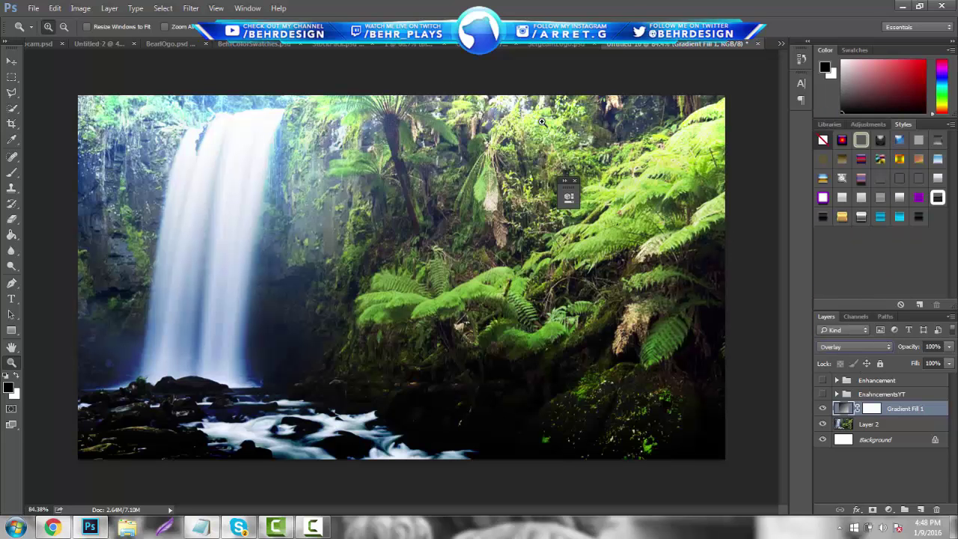
pyautogui.click(823, 408)
pyautogui.click(949, 347)
pyautogui.moveTo(947, 362); pyautogui.dragTo(918, 363)
pyautogui.click(949, 347)
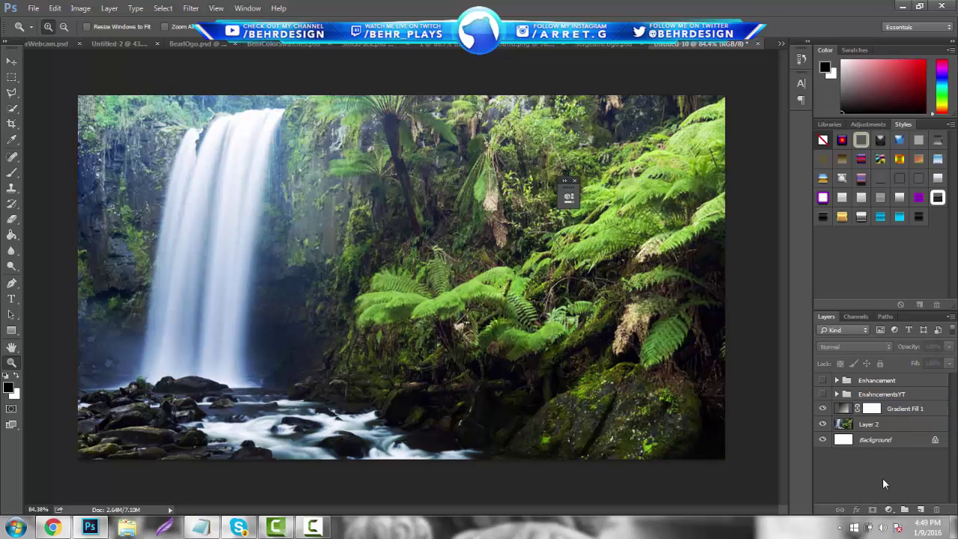
pyautogui.click(823, 408)
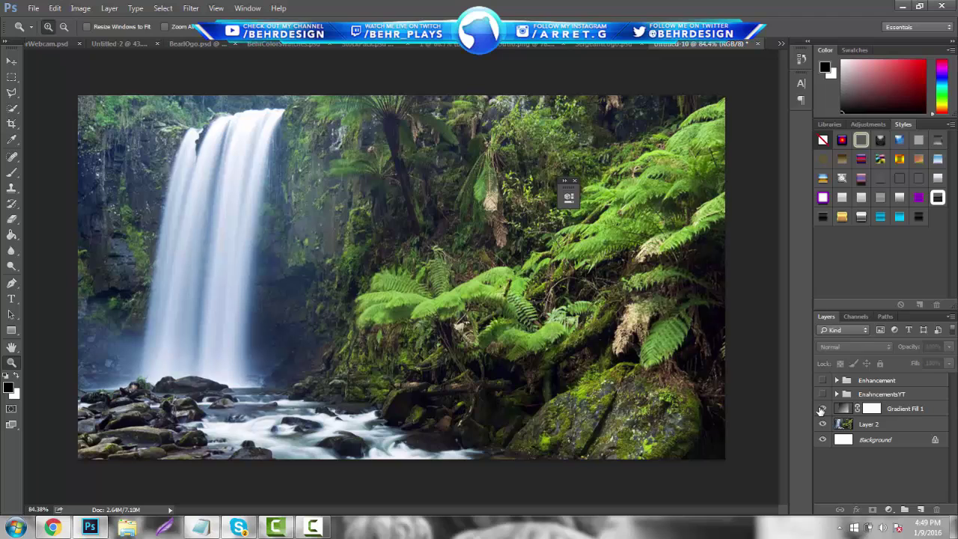
pyautogui.click(822, 409)
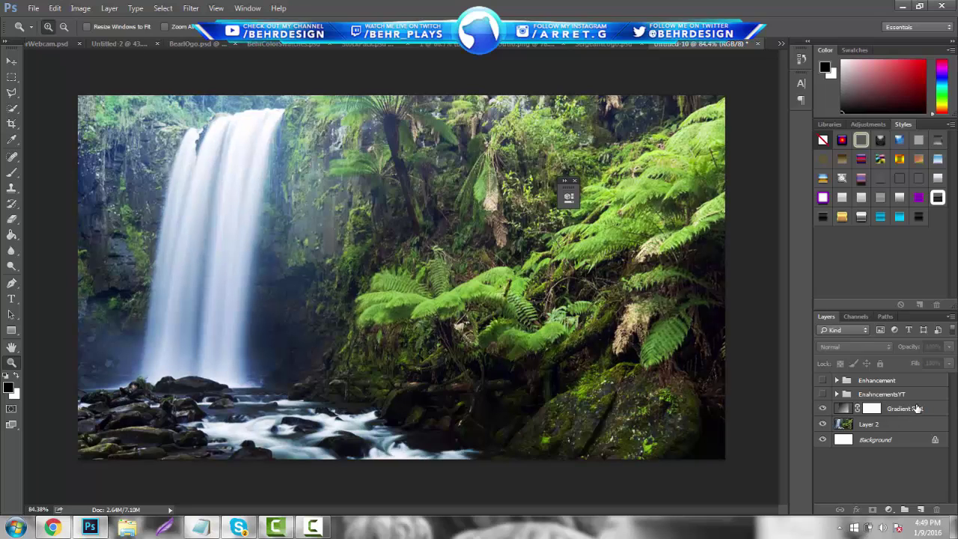
pyautogui.click(907, 417)
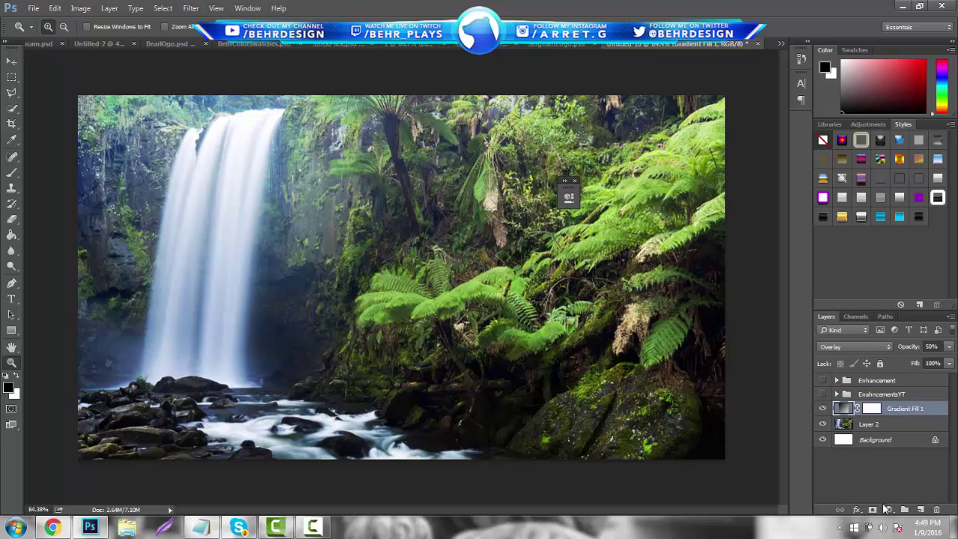
pyautogui.click(888, 509)
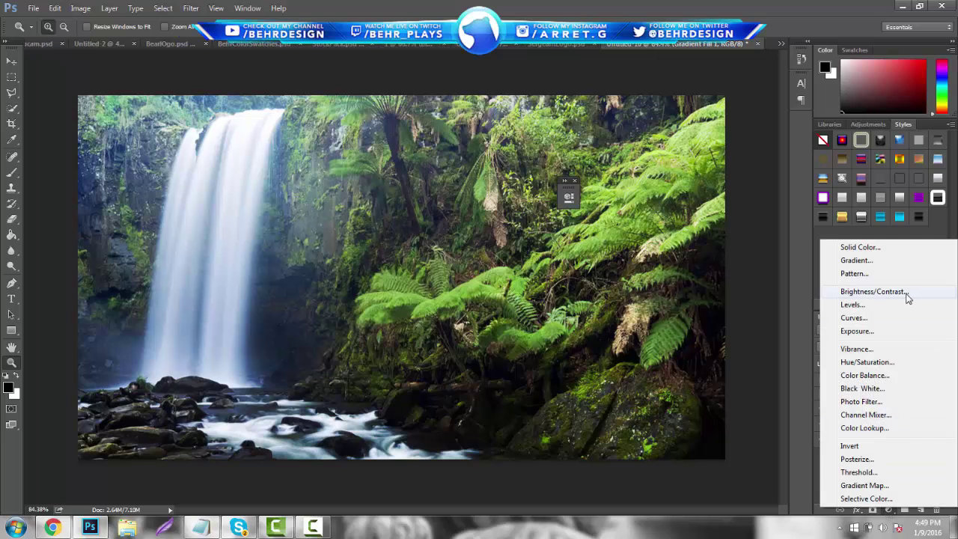
# Add a Hue/Saturation layer with Saturation raised to about +20.
pyautogui.click(894, 362)
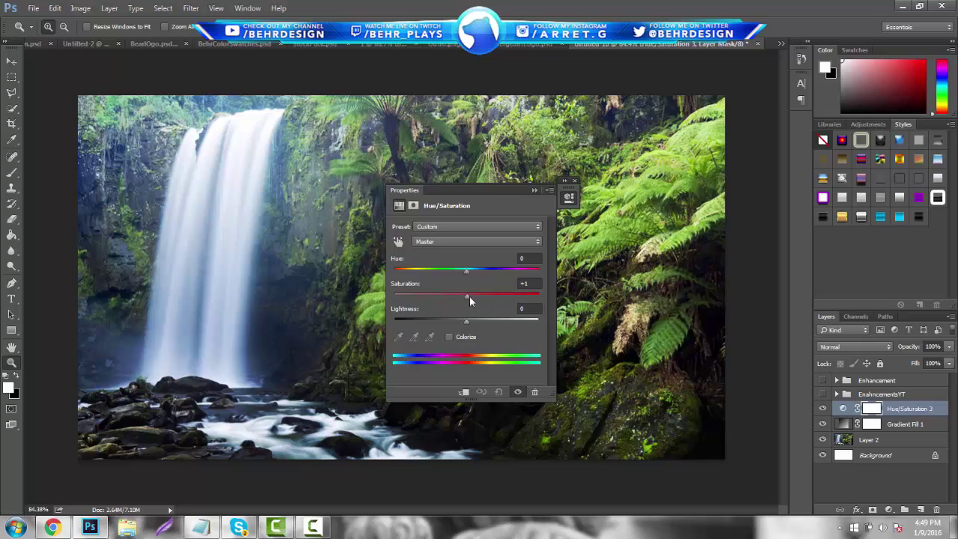
pyautogui.moveTo(471, 299); pyautogui.dragTo(481, 299)
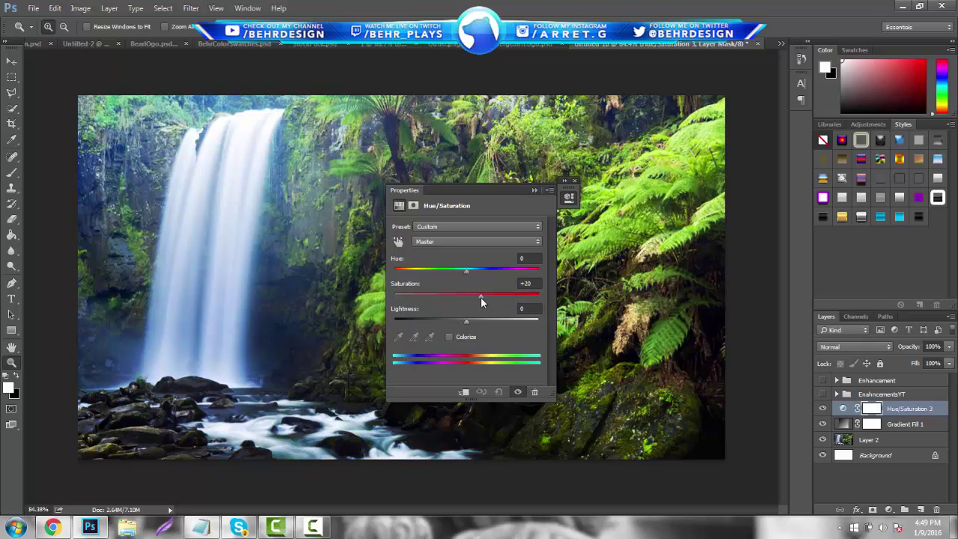
pyautogui.click(535, 190)
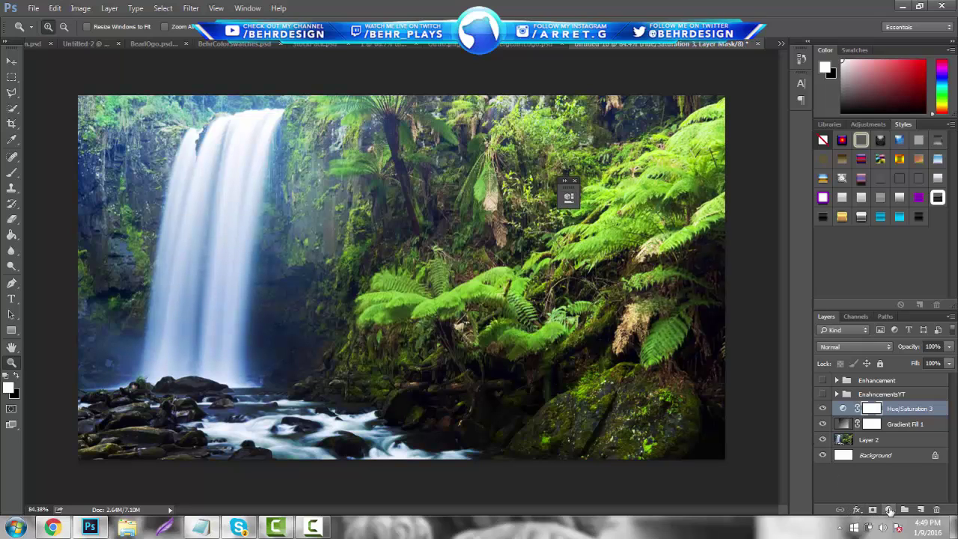
pyautogui.click(889, 510)
# Add an Exposure layer with Offset +0.0124 and Gamma Correction 0.84.
pyautogui.click(892, 333)
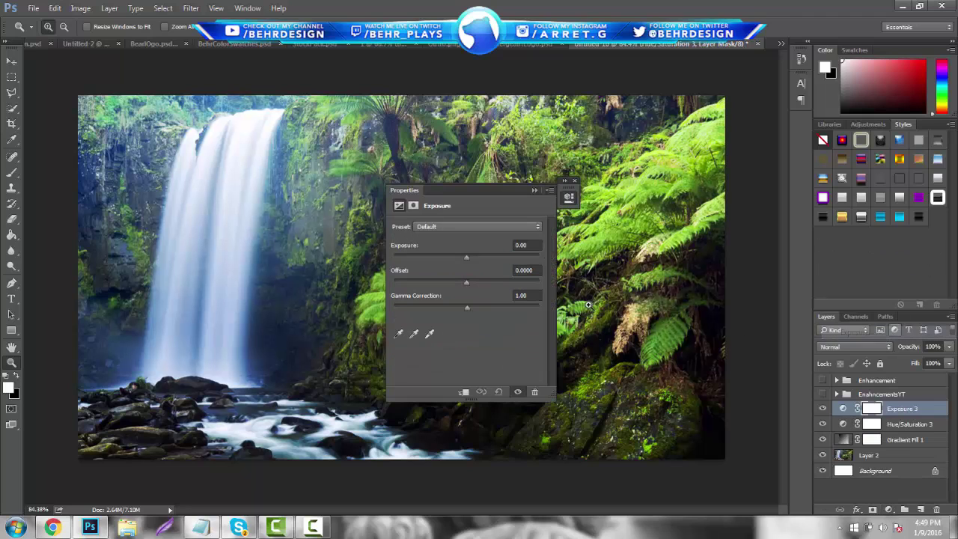
pyautogui.moveTo(458, 307); pyautogui.dragTo(469, 285)
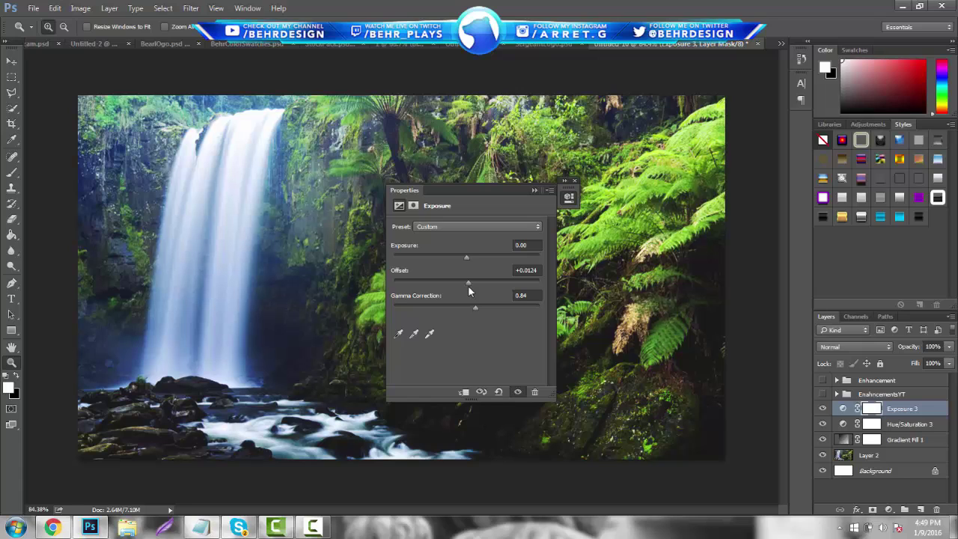
pyautogui.click(534, 191)
pyautogui.click(574, 181)
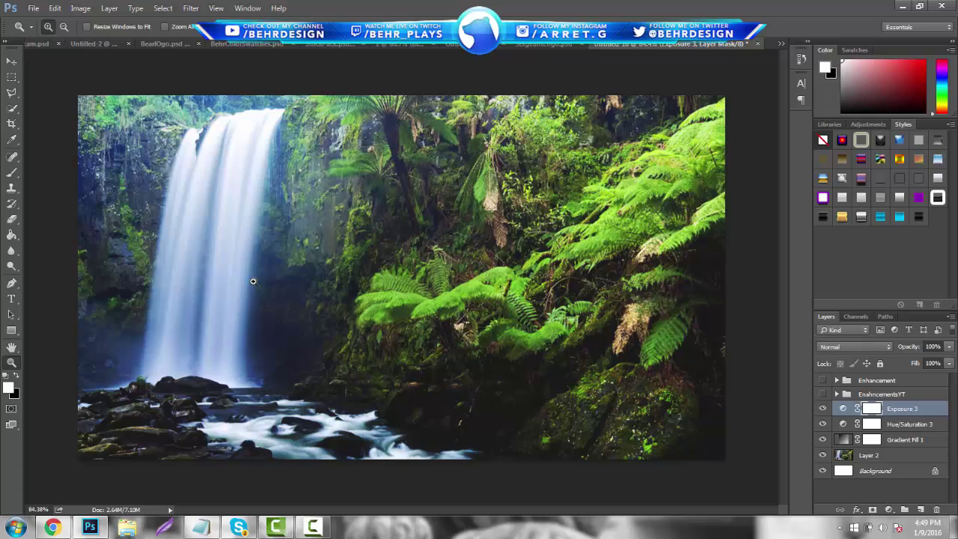
# Group the gradient, Hue/Saturation 3 and Exposure 3 layers into a group named 'Tumblr Filter'.
pyautogui.keyDown('shift'); pyautogui.click(925, 443); pyautogui.keyUp('shift')
pyautogui.hotkey('ctrl', 'g')
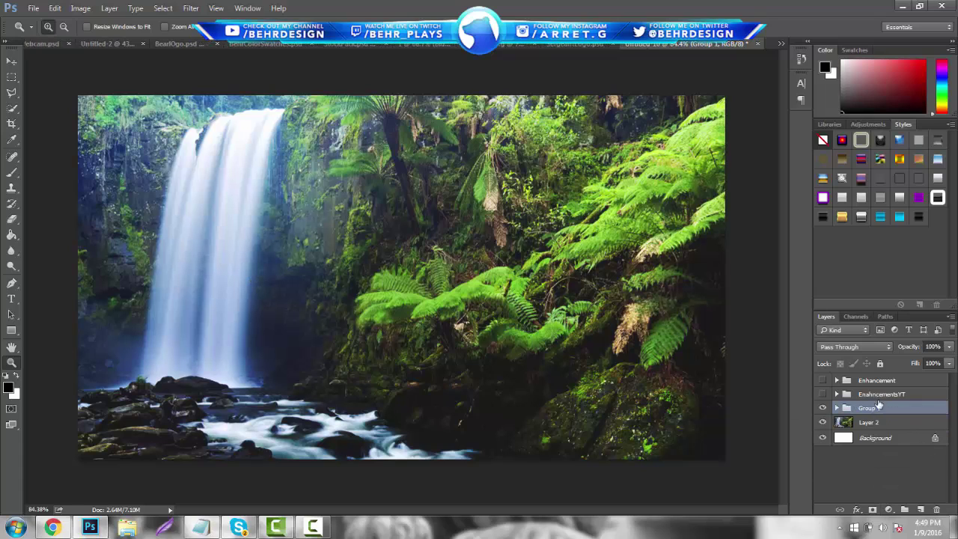
pyautogui.doubleClick(866, 407)
pyautogui.write('Tumblr Filter')
pyautogui.press('Return')
# Hide the Tumblr Filter group and select Layer 2.
pyautogui.click(822, 408)
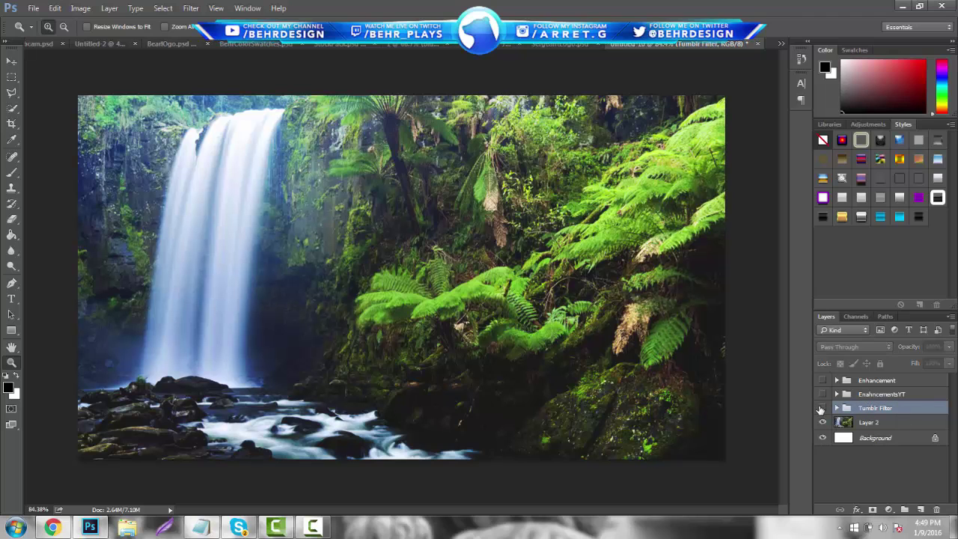
pyautogui.click(823, 407)
pyautogui.click(823, 408)
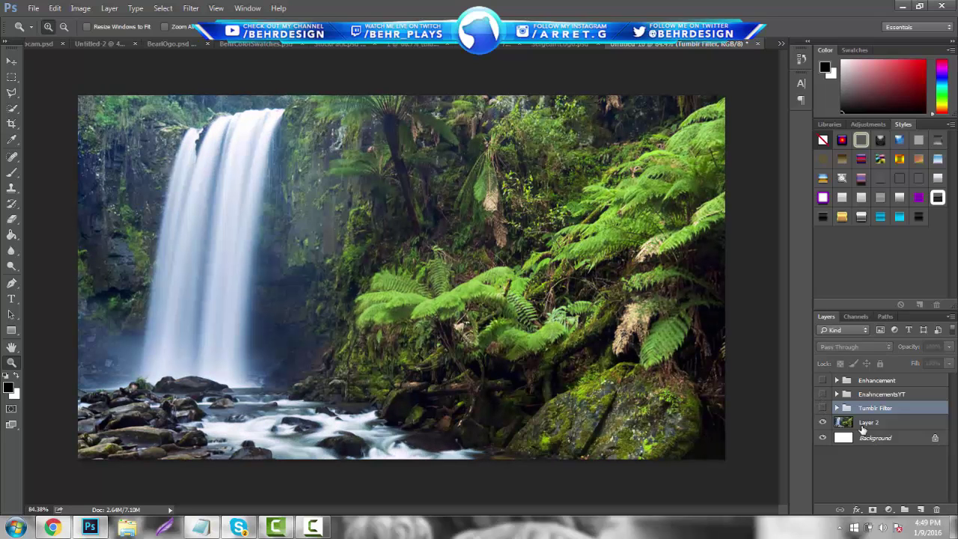
pyautogui.click(880, 423)
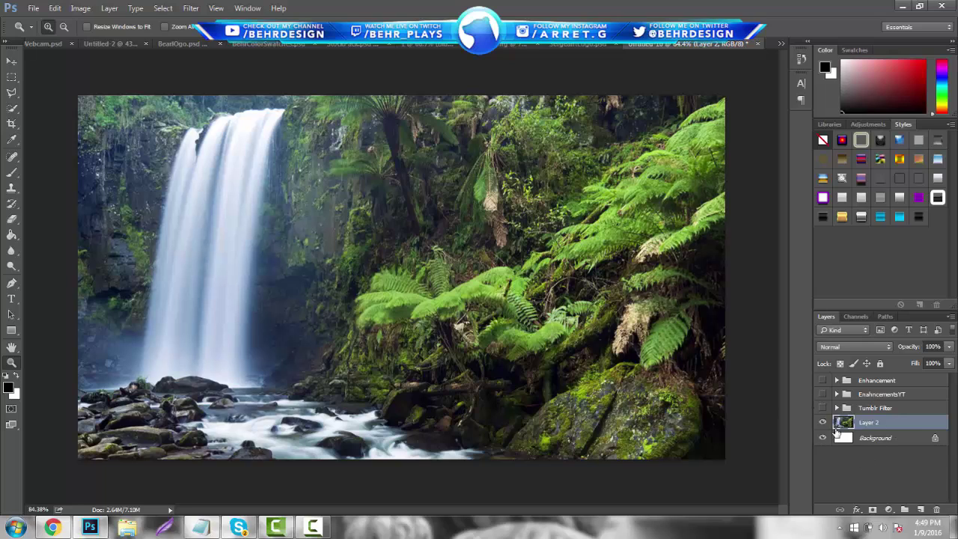
# Add a Black & White adjustment with Reds 133, Yellows 58, Greens 13, Cyans 19, Blues -8.
pyautogui.click(890, 510)
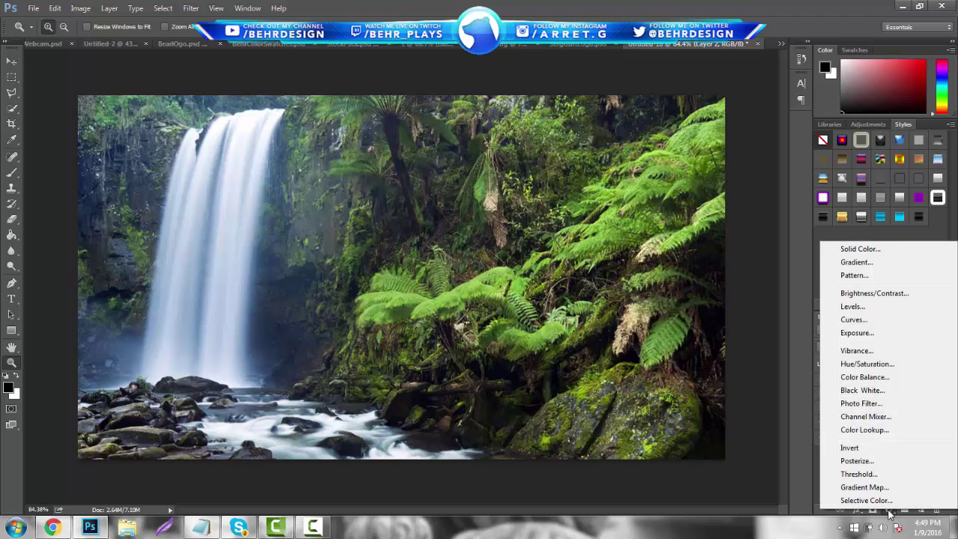
pyautogui.click(862, 389)
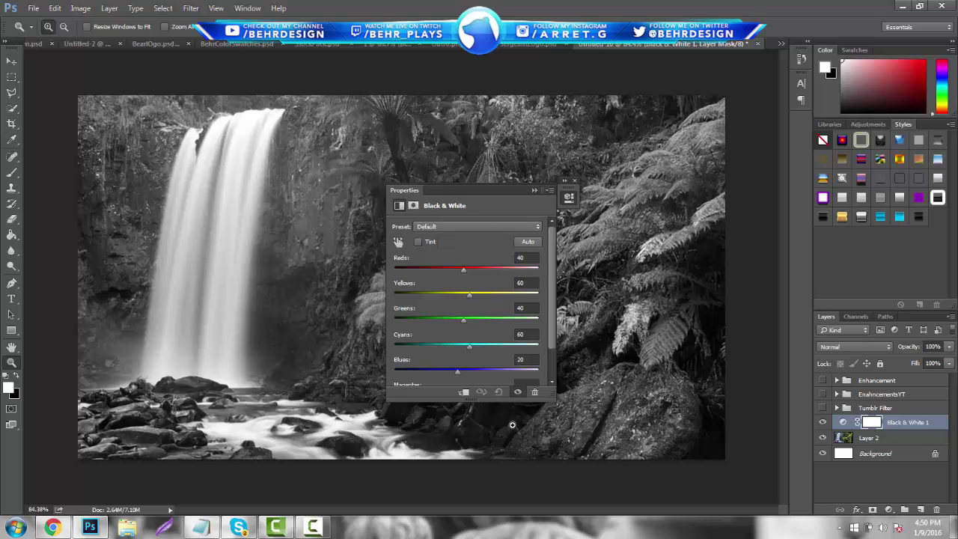
pyautogui.moveTo(456, 372); pyautogui.dragTo(475, 269)
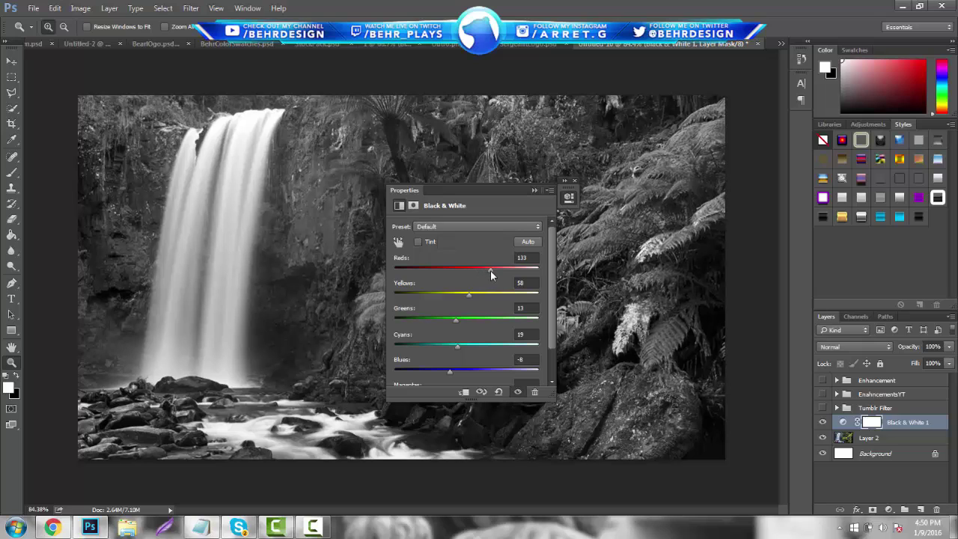
pyautogui.click(535, 190)
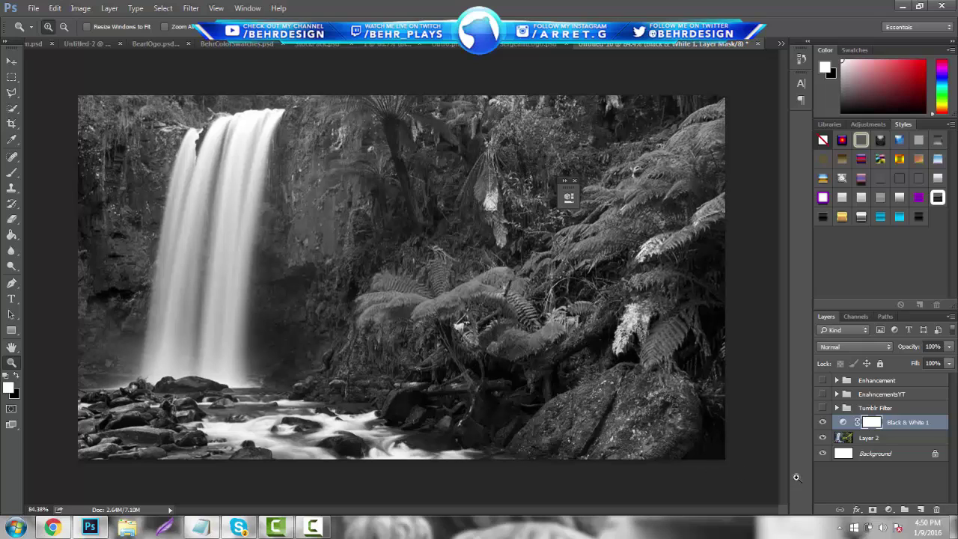
pyautogui.click(889, 509)
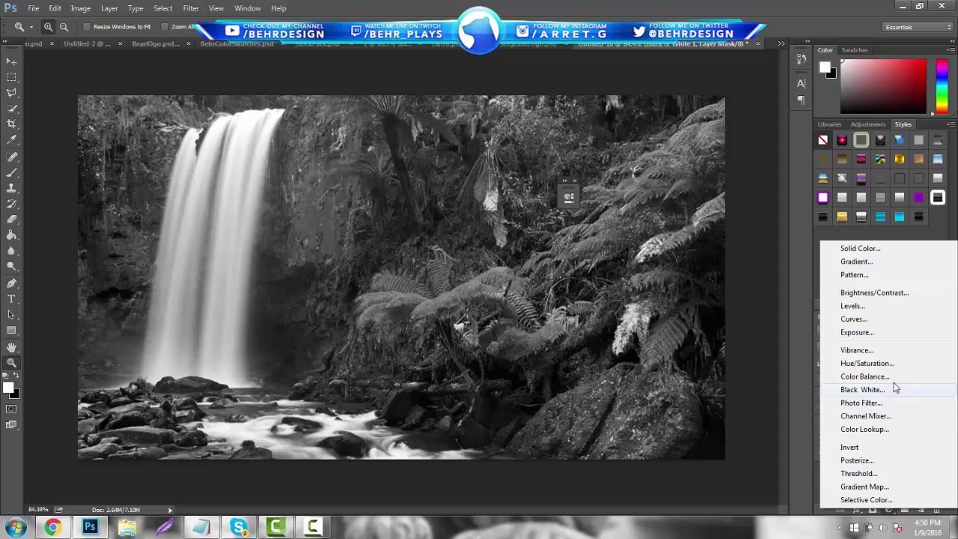
# Add an Exposure adjustment at -0.28 exposure, +0.0165 offset and 1.06 gamma.
pyautogui.click(888, 331)
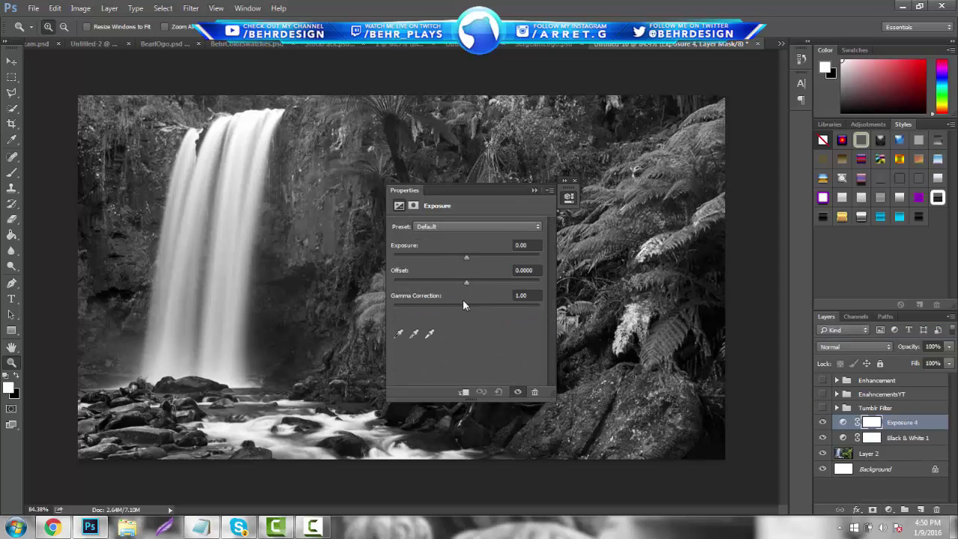
pyautogui.moveTo(473, 310); pyautogui.dragTo(463, 255)
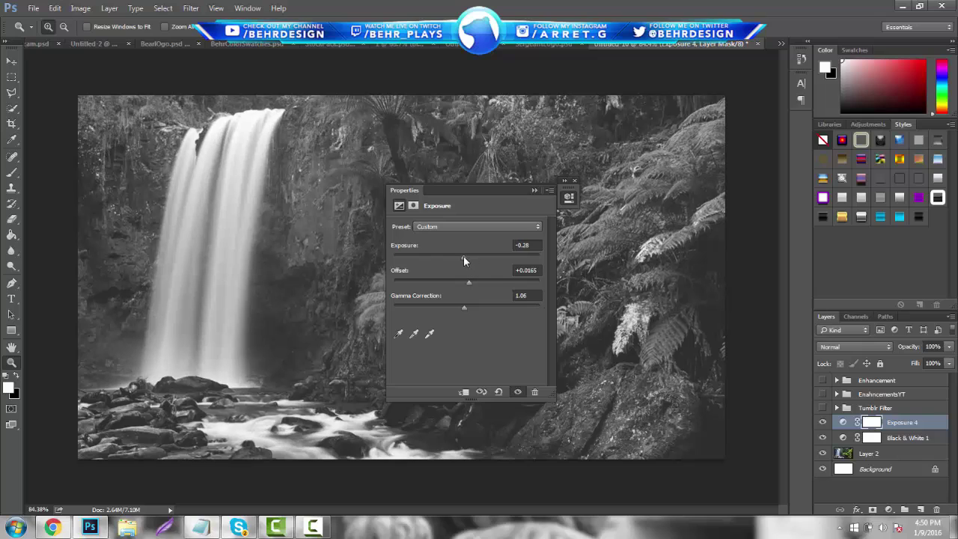
# Group Black & White 1 and Exposure 4 into a group named 'Black/White Old'.
pyautogui.click(540, 194)
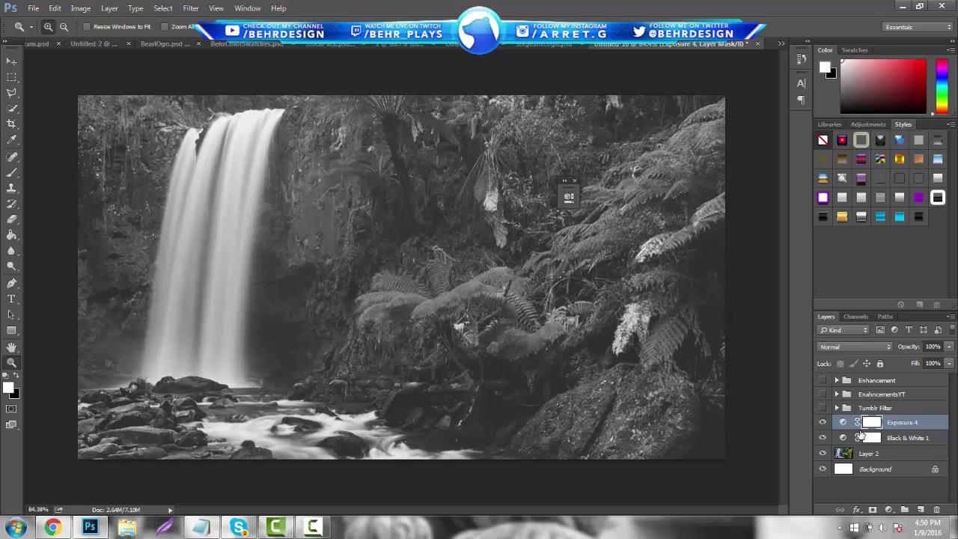
pyautogui.keyDown('shift'); pyautogui.click(891, 438); pyautogui.keyUp('shift')
pyautogui.hotkey('ctrl', 'g')
pyautogui.doubleClick(868, 423)
pyautogui.write('E')
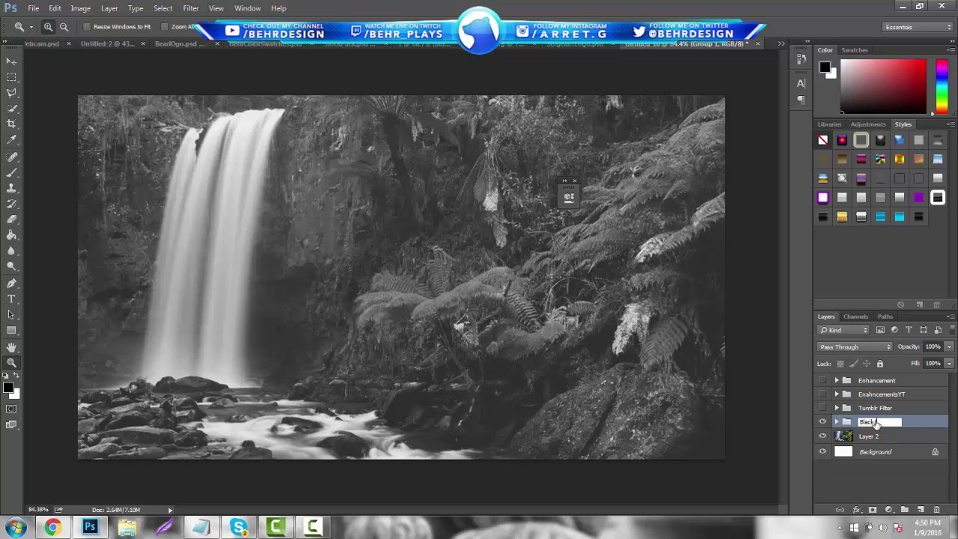
pyautogui.write('lack White')
pyautogui.write(' Lig')
pyautogui.press('BackSpace')
pyautogui.press('BackSpace')
pyautogui.press('BackSpace')
pyautogui.write('Old')
pyautogui.press('Return')
# Compare the Black/White Old and Tumblr Filter looks, leaving Black/White Old visible.
pyautogui.click(823, 422)
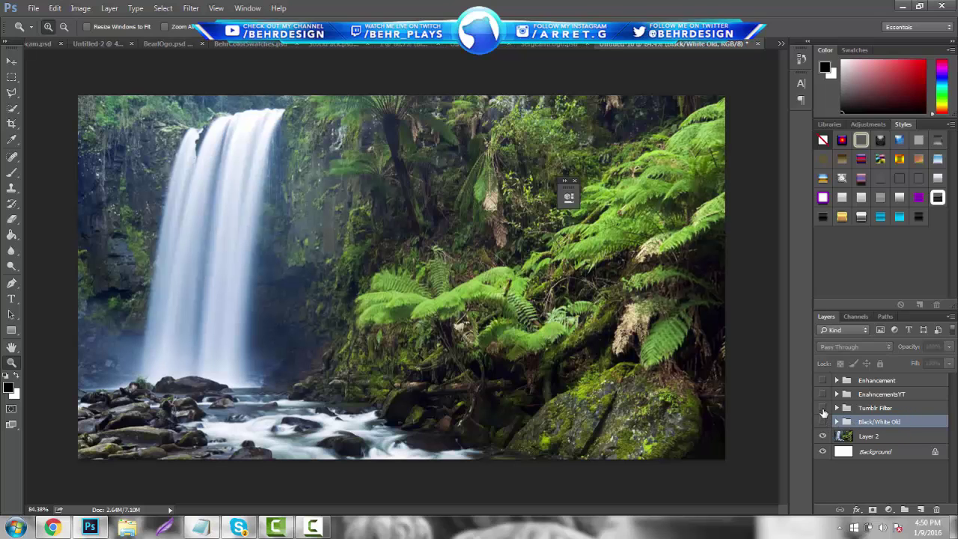
pyautogui.click(823, 408)
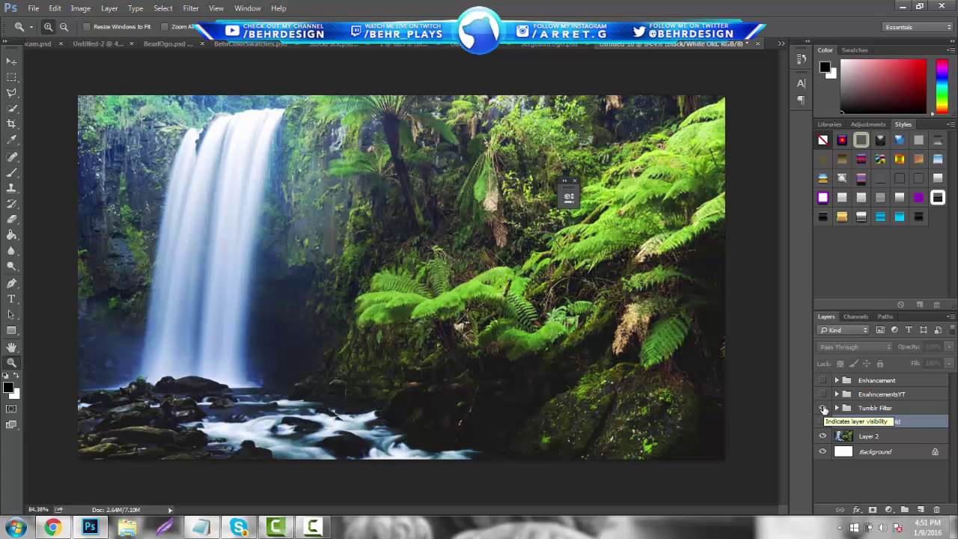
pyautogui.click(823, 408)
pyautogui.click(823, 421)
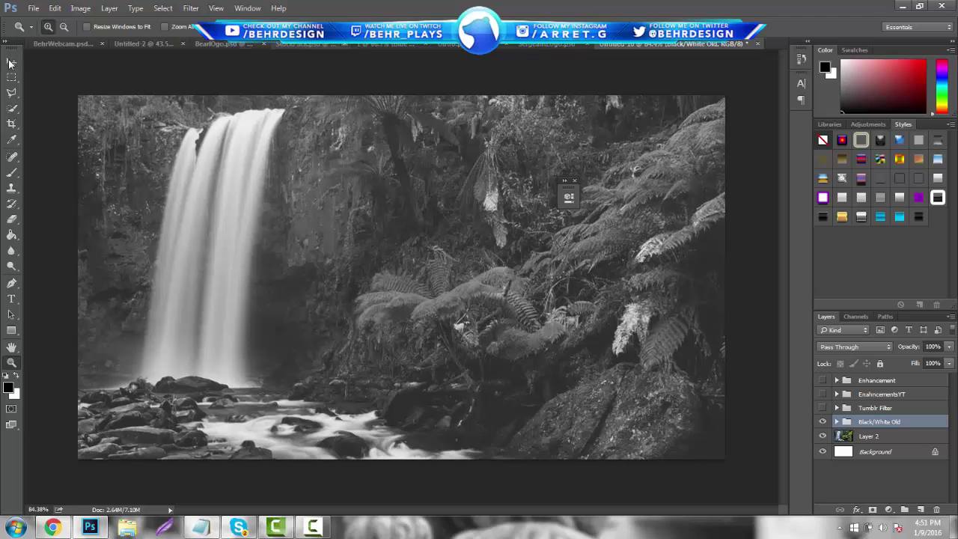
pyautogui.hotkey('ctrl', 'Tab')
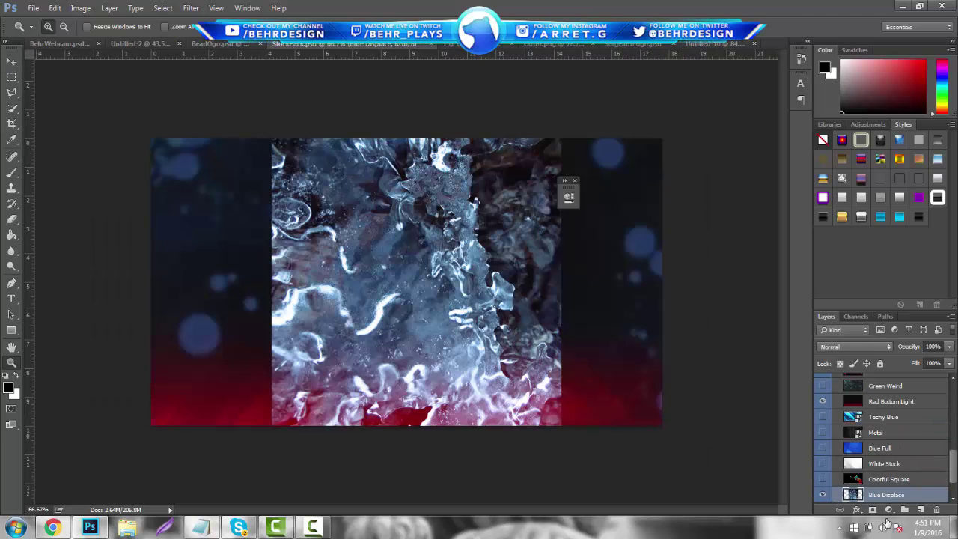
pyautogui.click(11, 61)
pyautogui.moveTo(472, 333); pyautogui.dragTo(371, 354)
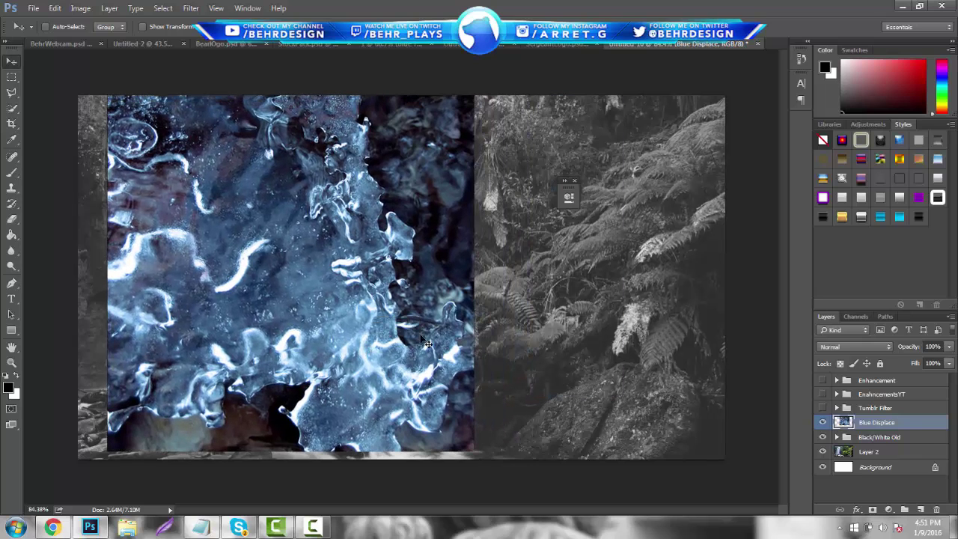
pyautogui.click(851, 347)
pyautogui.click(841, 164)
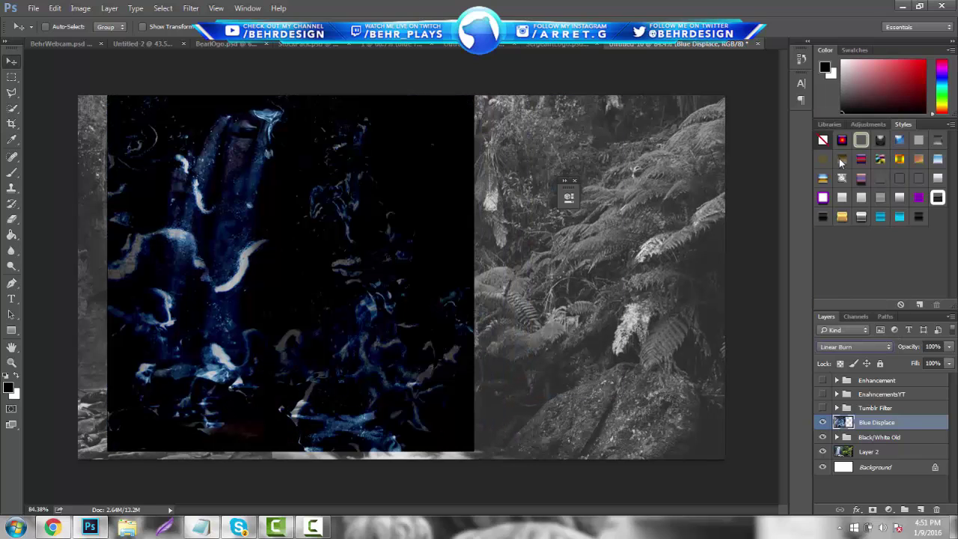
pyautogui.click(860, 347)
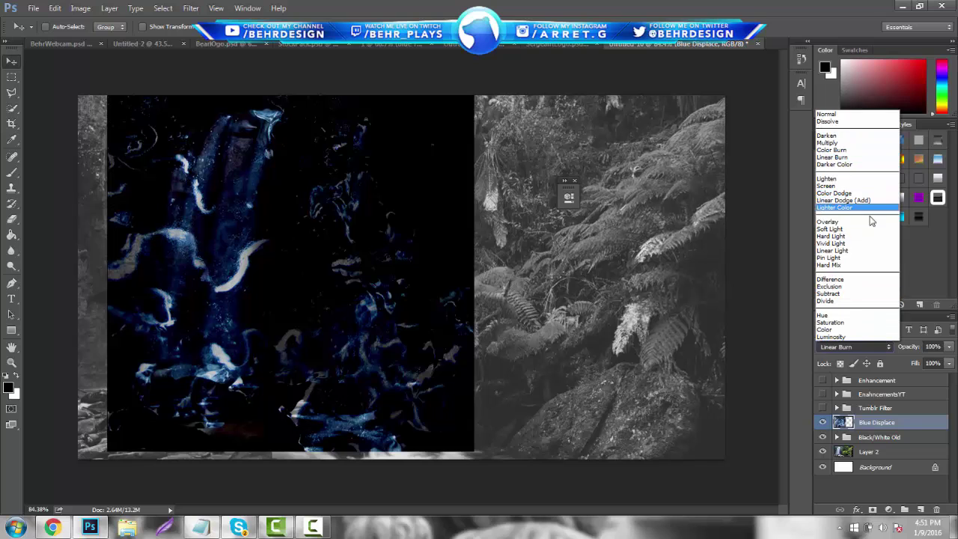
pyautogui.click(874, 205)
pyautogui.moveTo(482, 341); pyautogui.dragTo(429, 376)
pyautogui.click(949, 346)
pyautogui.moveTo(946, 361); pyautogui.dragTo(893, 365)
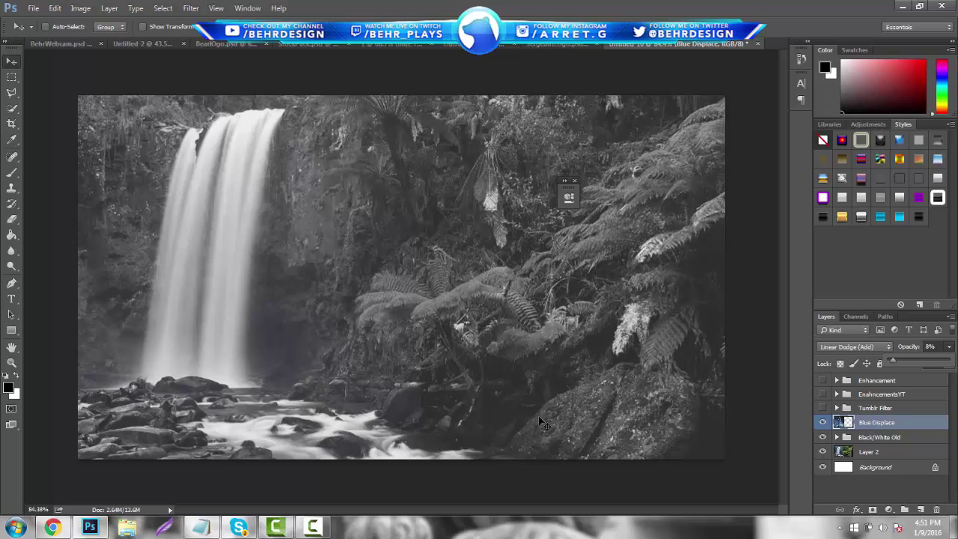
pyautogui.click(822, 422)
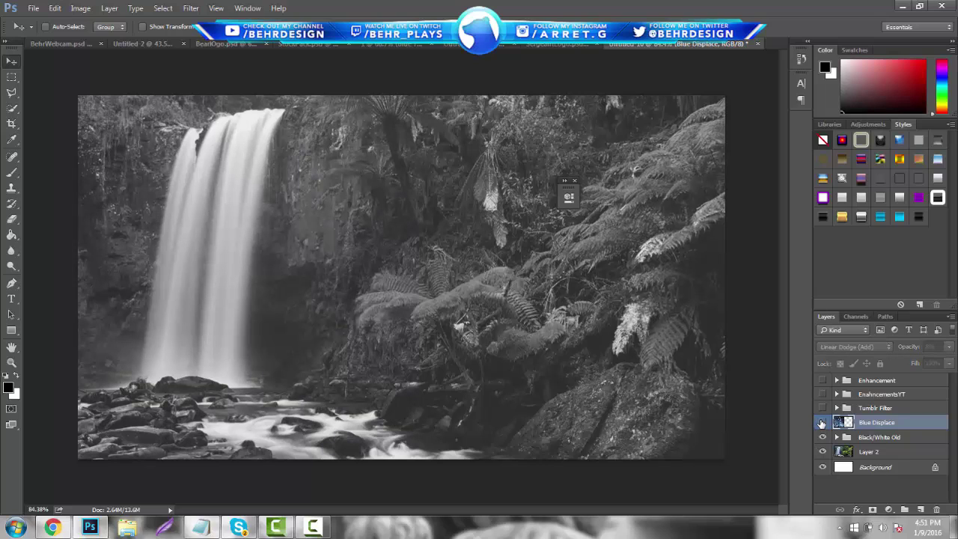
pyautogui.moveTo(874, 437); pyautogui.dragTo(938, 511)
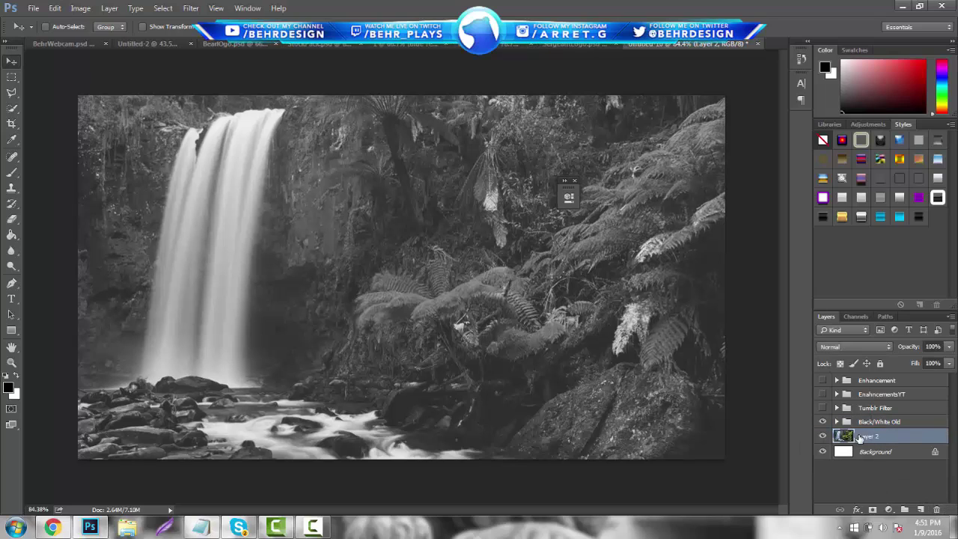
# Hide the Black/White Old group and rename Layer 2 to 'Dont Touch'.
pyautogui.click(823, 422)
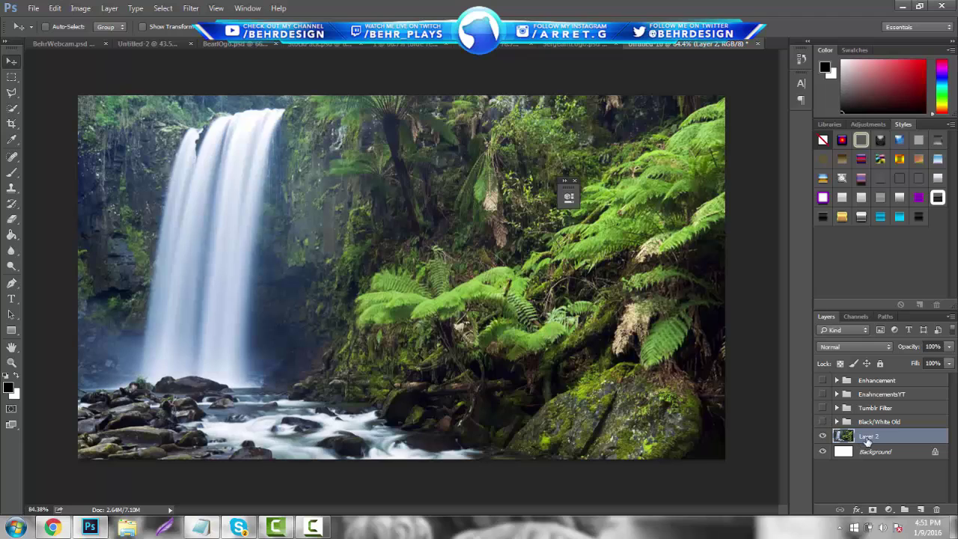
pyautogui.doubleClick(871, 435)
pyautogui.write('Dont Touch')
pyautogui.press('Return')
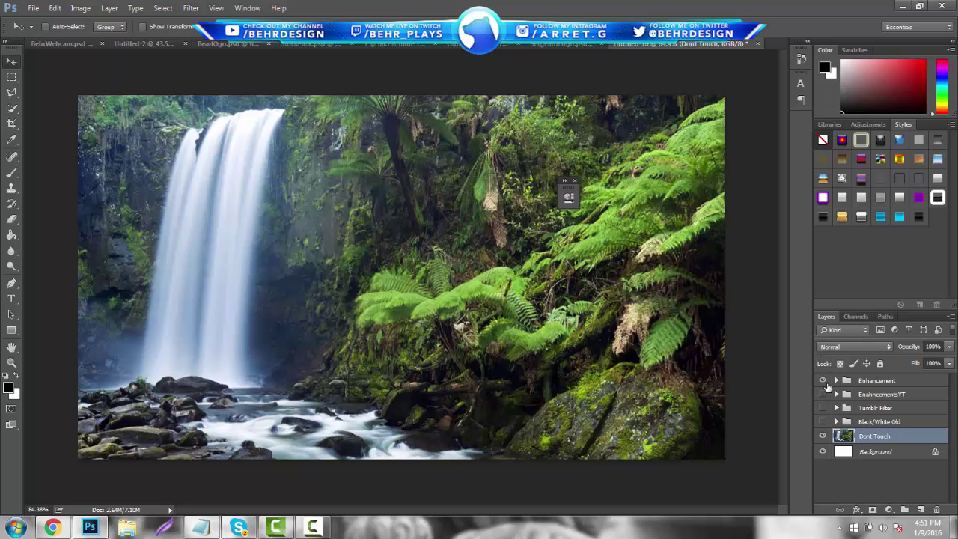
# Compare the group looks, leave Tumblr Filter visible, and close the leftover Properties panel.
pyautogui.click(823, 380)
pyautogui.click(823, 395)
pyautogui.click(823, 395)
pyautogui.click(823, 408)
pyautogui.click(823, 408)
pyautogui.click(824, 421)
pyautogui.click(823, 408)
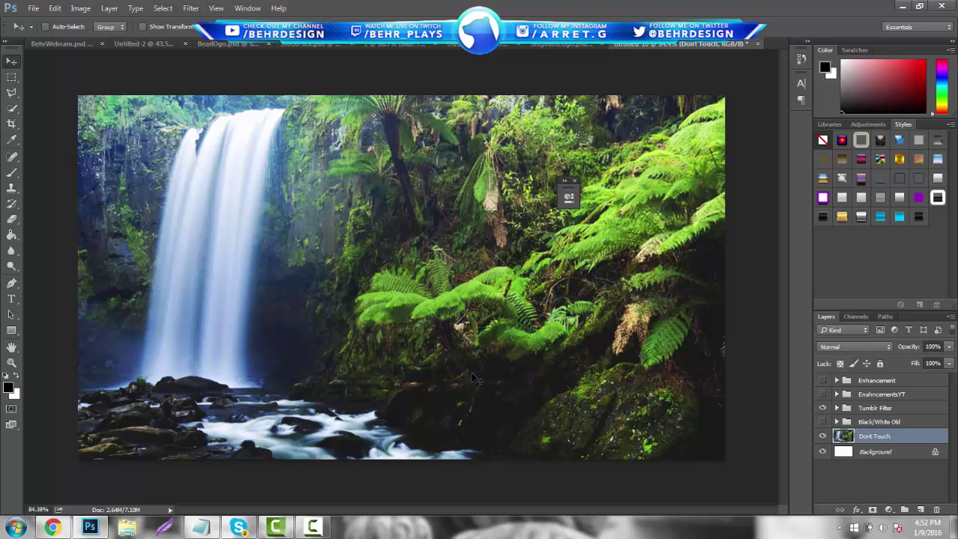
pyautogui.click(574, 181)
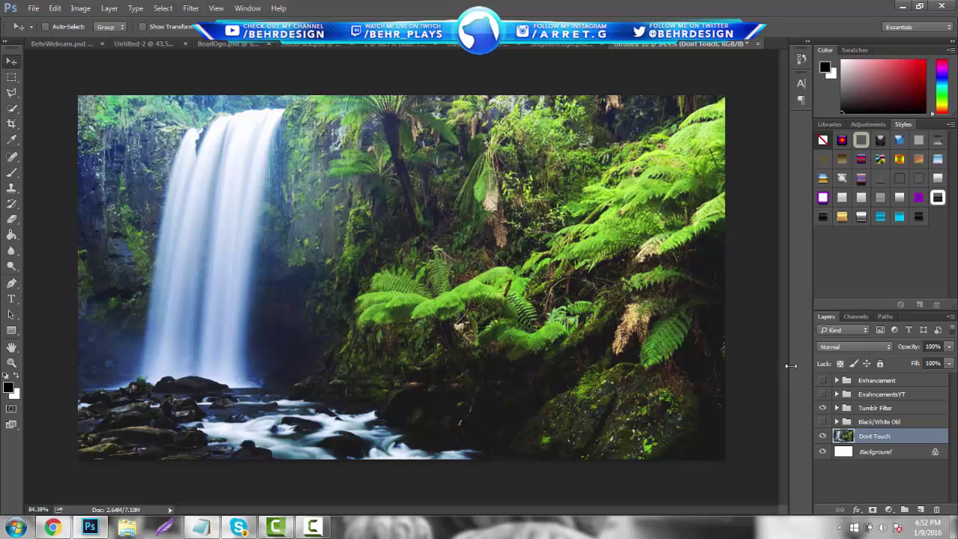
# Duplicate the Dont Touch layer and give the copy a 2.5-pixel Gaussian Blur.
pyautogui.hotkey('ctrl', 'j')
pyautogui.click(191, 8)
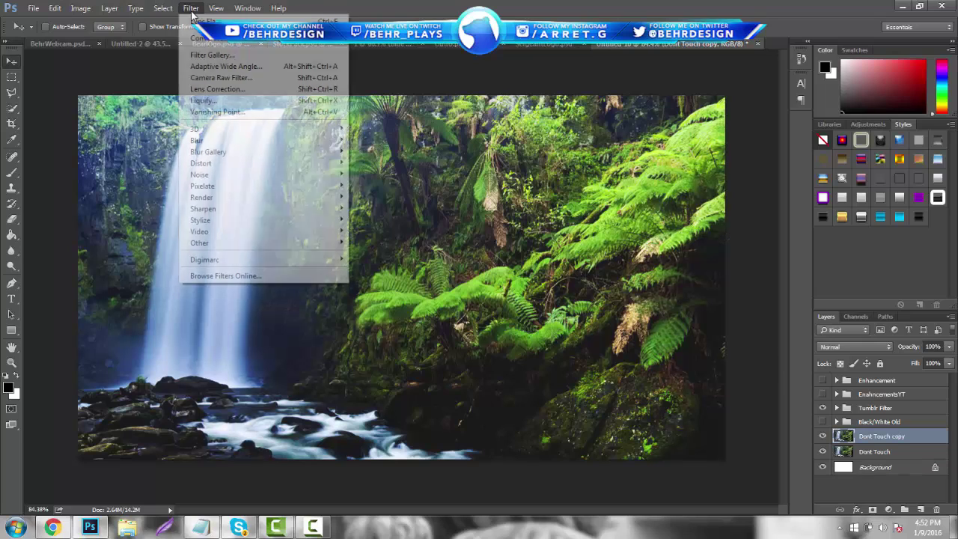
pyautogui.moveTo(273, 142)
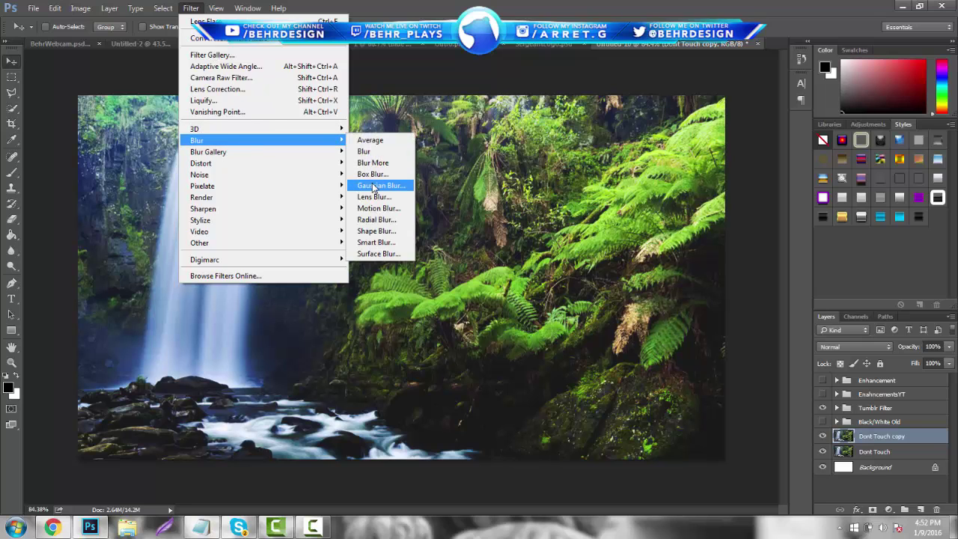
pyautogui.click(374, 186)
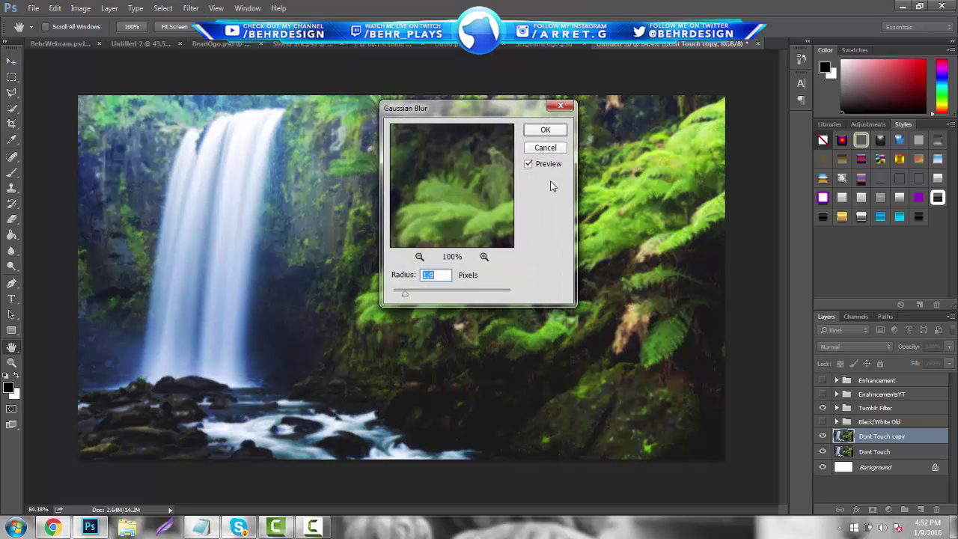
pyautogui.press('BackSpace')
pyautogui.write('2.5')
pyautogui.press('Return')
pyautogui.click(10, 221)
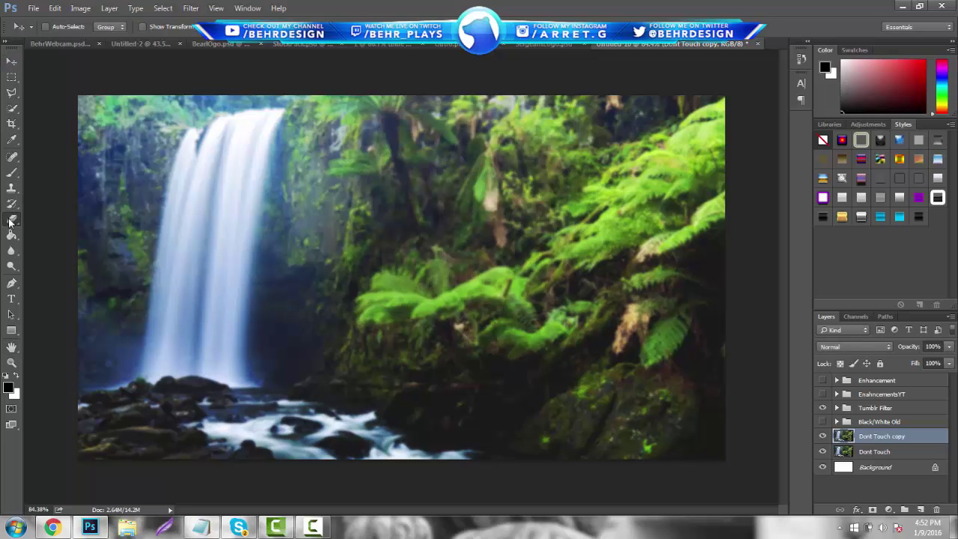
# Set the eraser brush to about 1512 px with 0% hardness.
pyautogui.click(61, 27)
pyautogui.moveTo(134, 65); pyautogui.dragTo(143, 68)
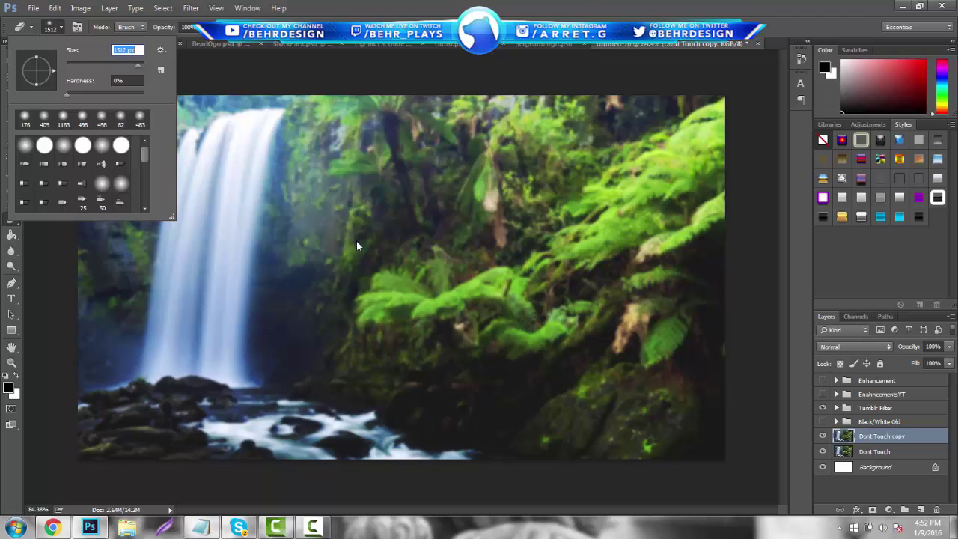
pyautogui.click(398, 262)
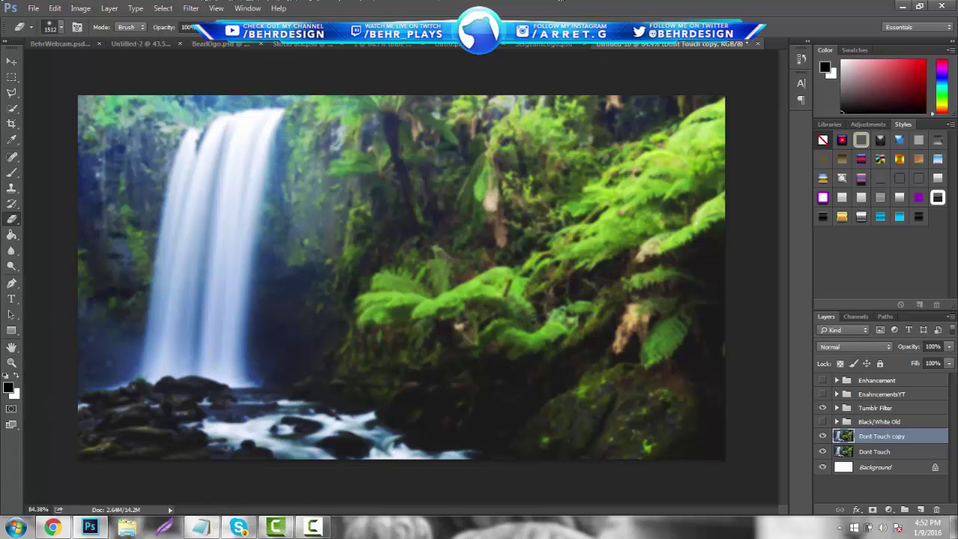
# Check the original waterfall photo in the browser, then return to Photoshop.
pyautogui.moveTo(275, 528)
pyautogui.click(303, 486)
pyautogui.click(275, 528)
pyautogui.click(64, 528)
pyautogui.click(67, 526)
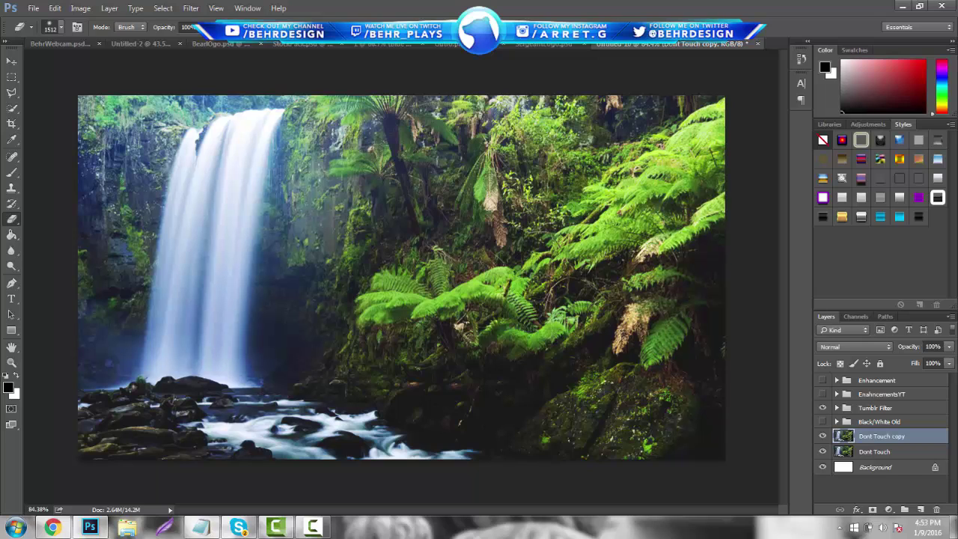
pyautogui.press('v')
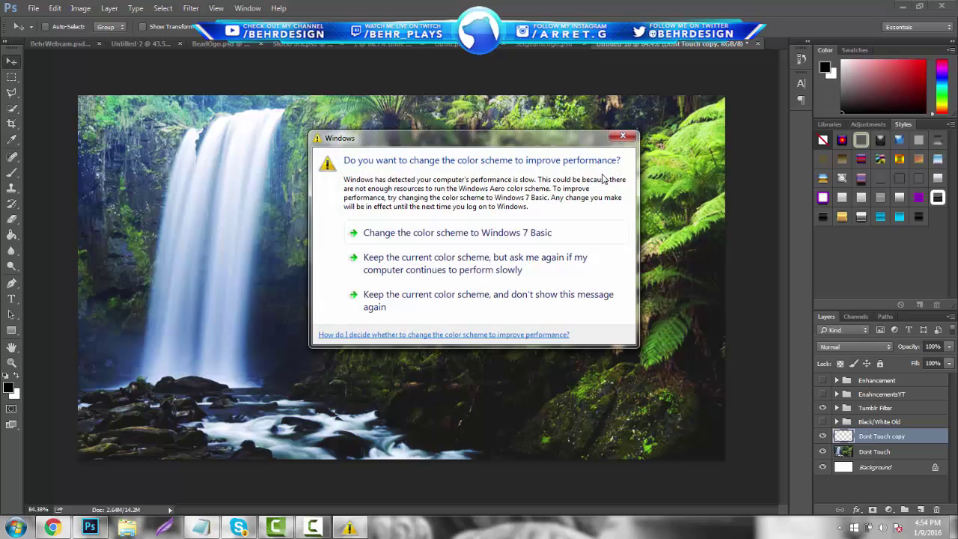
pyautogui.click(623, 137)
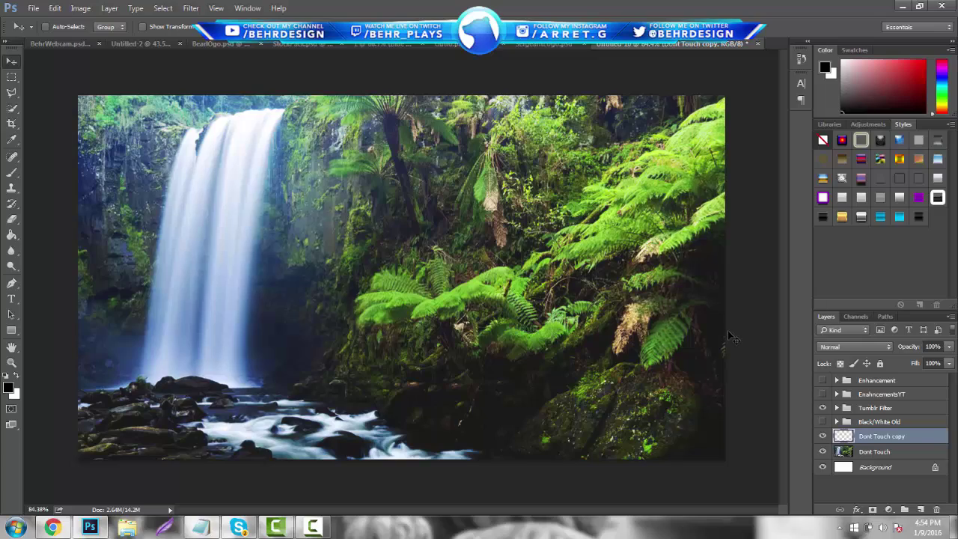